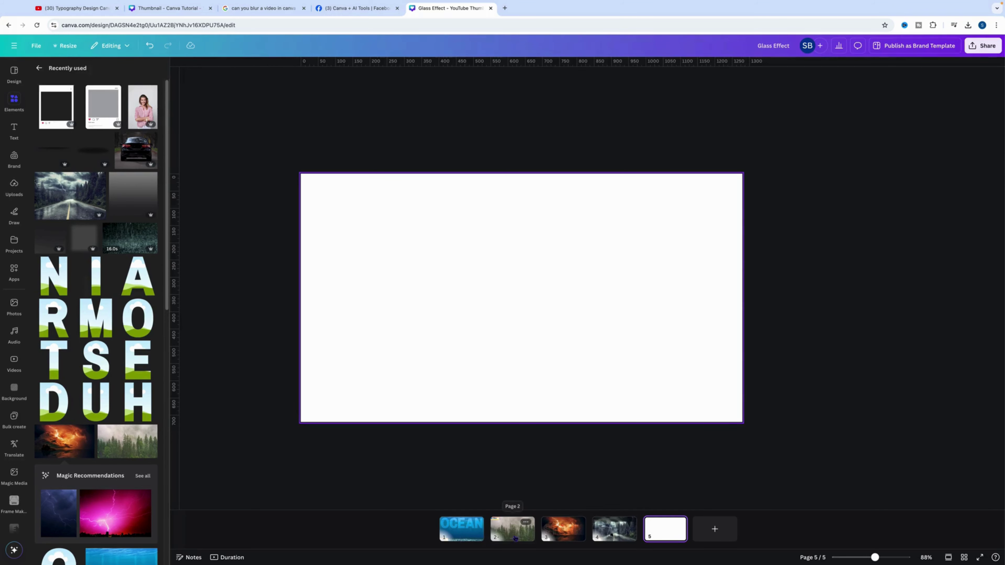
# Preview the example pages, including the STORM example, then return to the blank fifth page
pyautogui.click(474, 524)
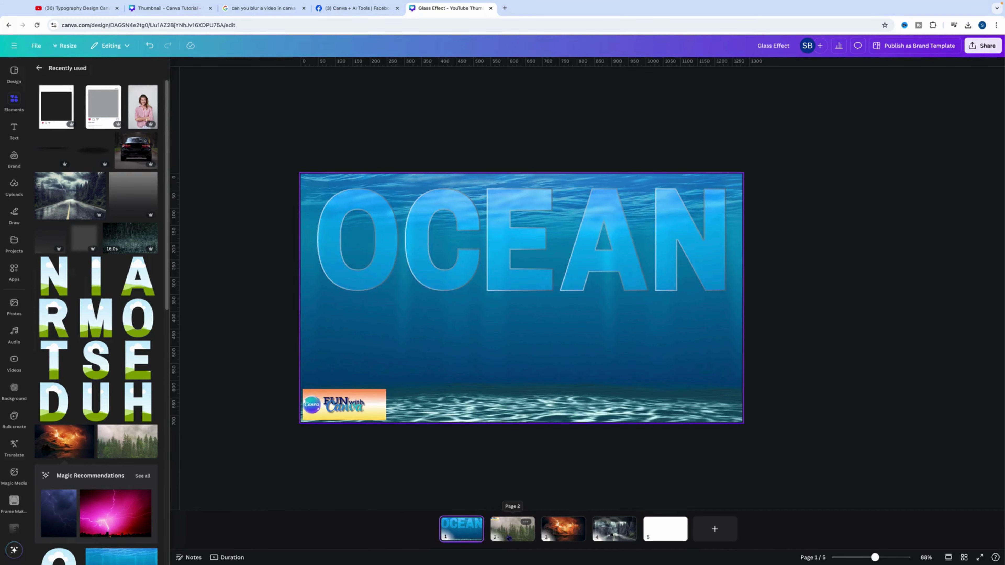
pyautogui.click(509, 535)
pyautogui.click(565, 532)
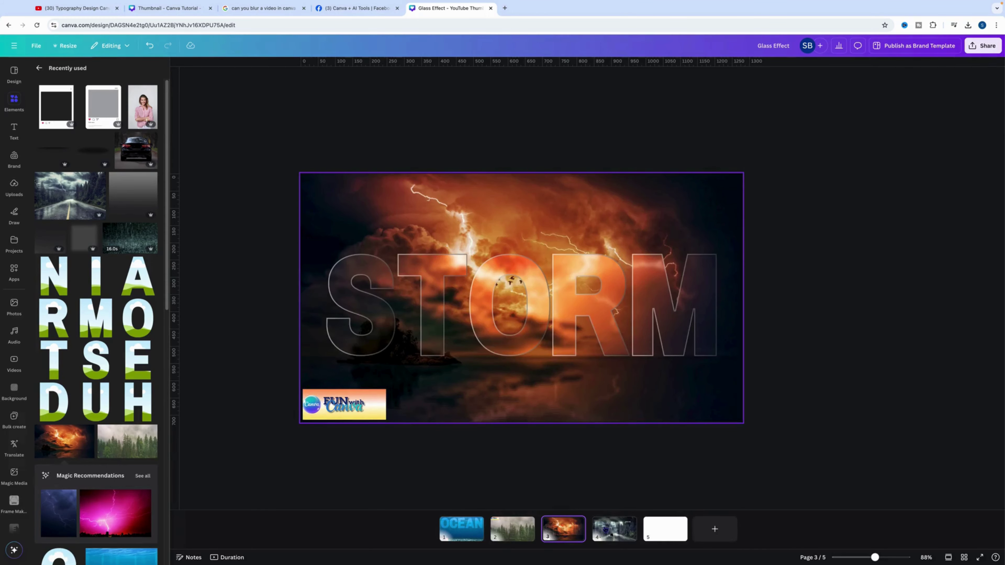
pyautogui.click(614, 530)
pyautogui.click(561, 530)
pyautogui.click(672, 532)
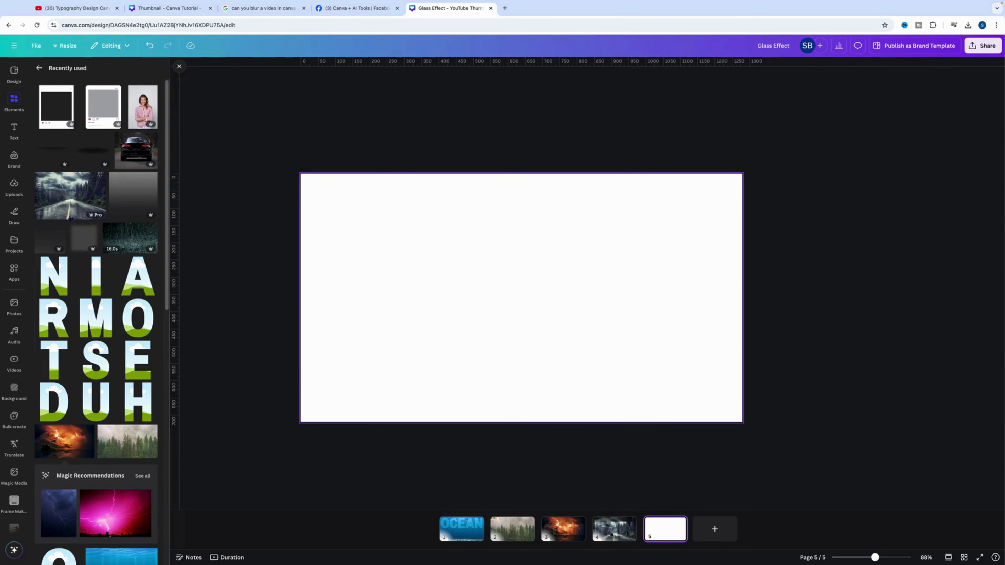
# Add the orange lightning photo and stretch it to fill the whole page
pyautogui.click(88, 433)
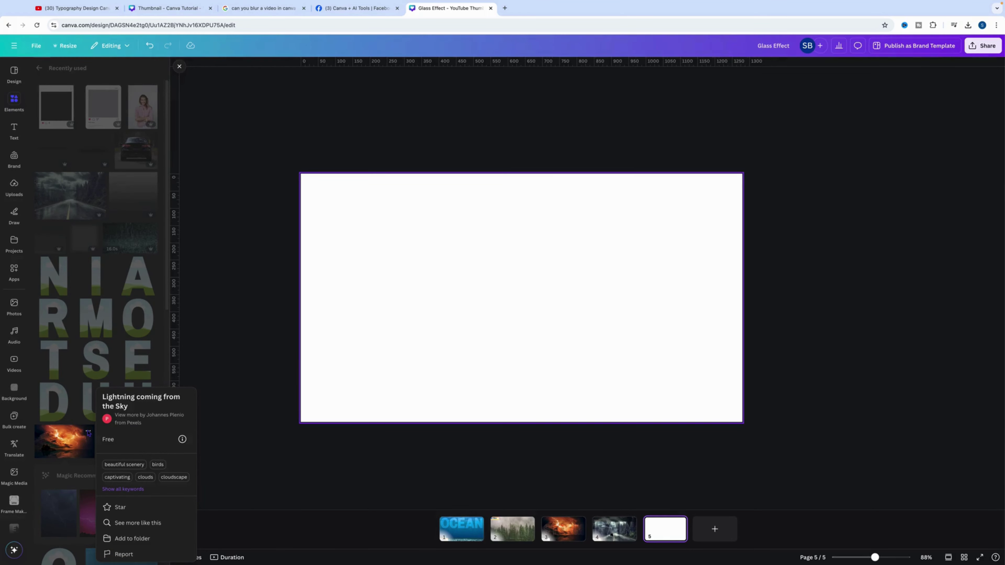
pyautogui.click(68, 442)
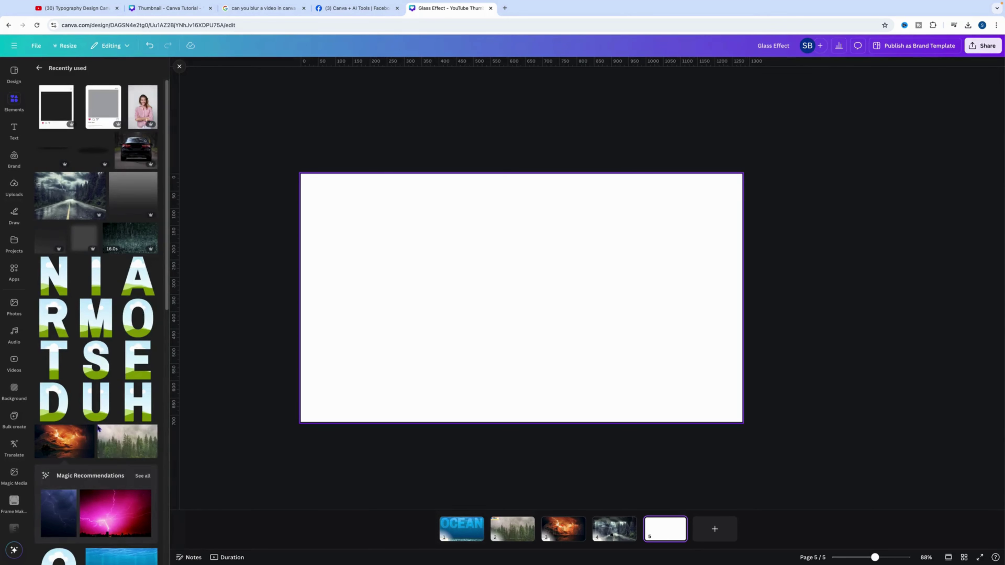
pyautogui.click(73, 446)
pyautogui.moveTo(483, 280); pyautogui.dragTo(439, 250)
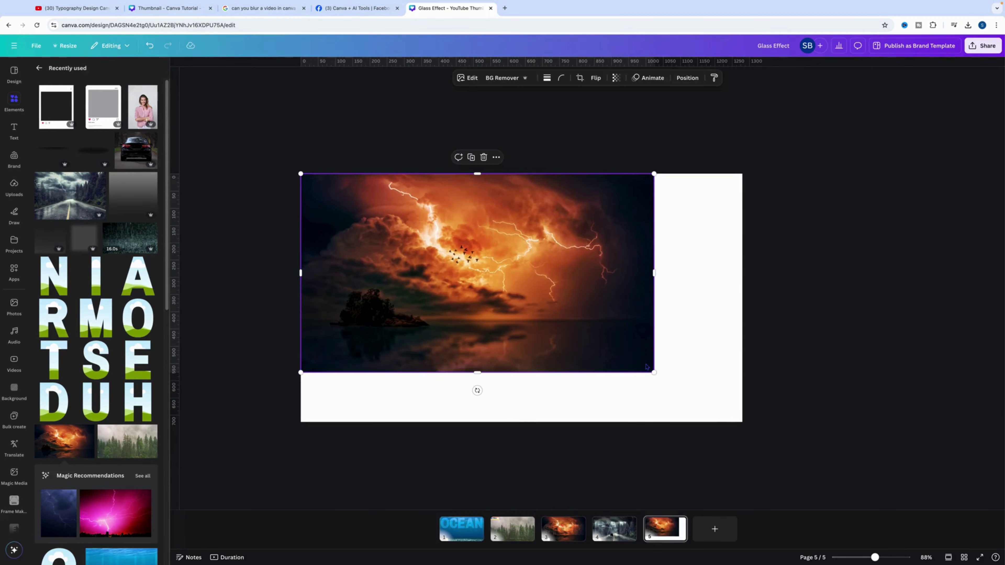
pyautogui.moveTo(655, 372); pyautogui.dragTo(743, 419)
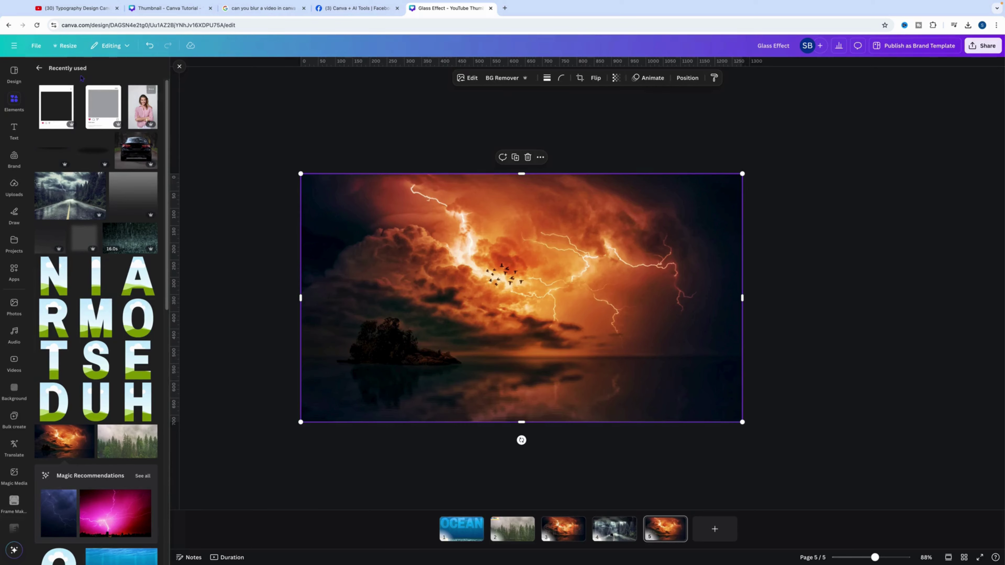
# Bring up the full Letters collection under Elements > Frames
pyautogui.click(39, 68)
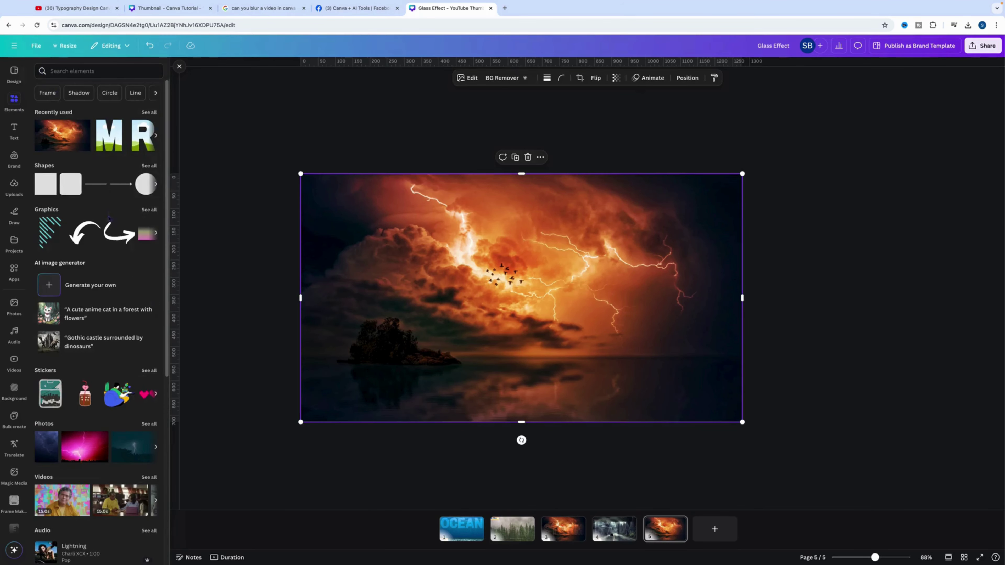
pyautogui.scroll(-5, 107, 309)
pyautogui.scroll(-2, 121, 363)
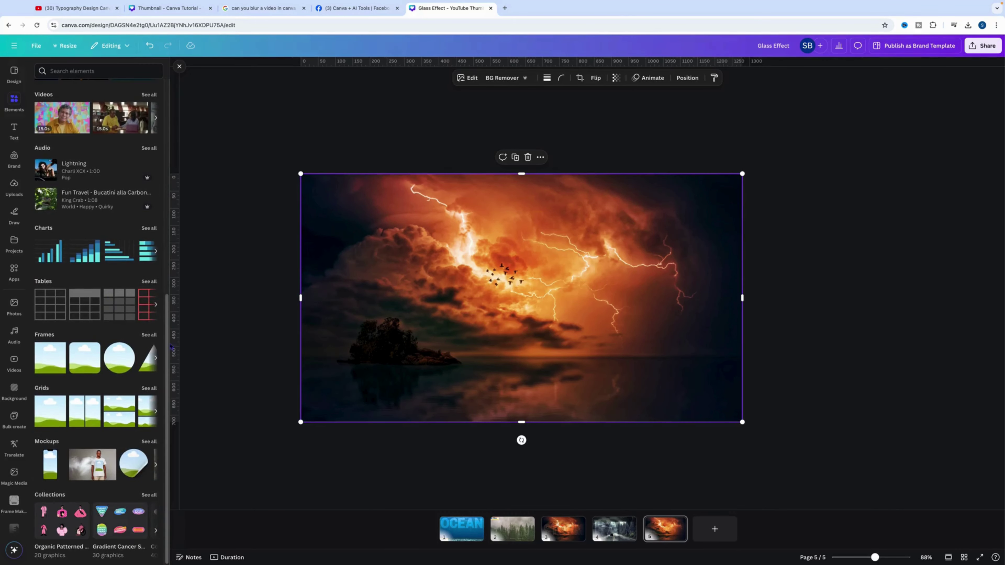
pyautogui.click(148, 334)
pyautogui.scroll(-5, 66, 218)
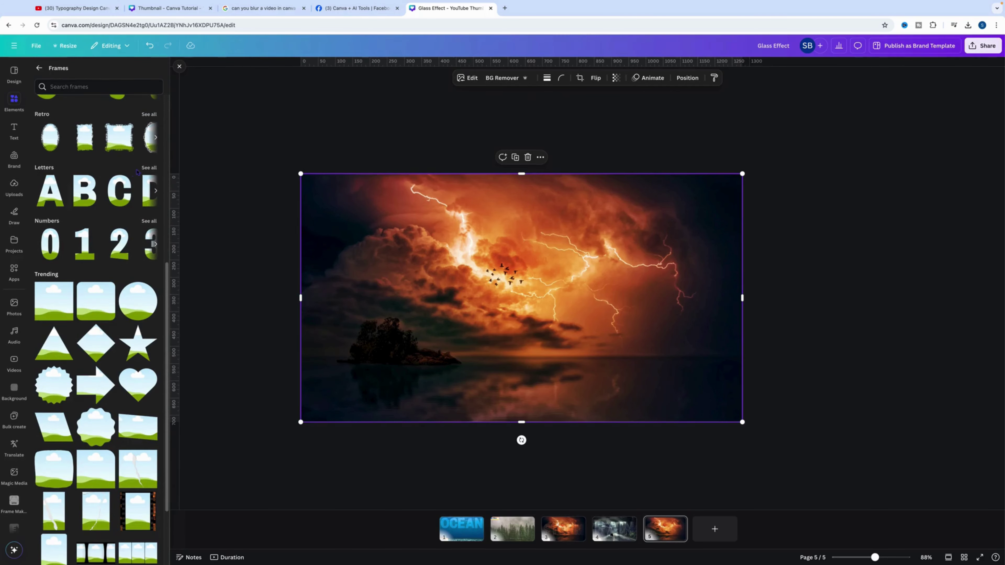
pyautogui.click(149, 167)
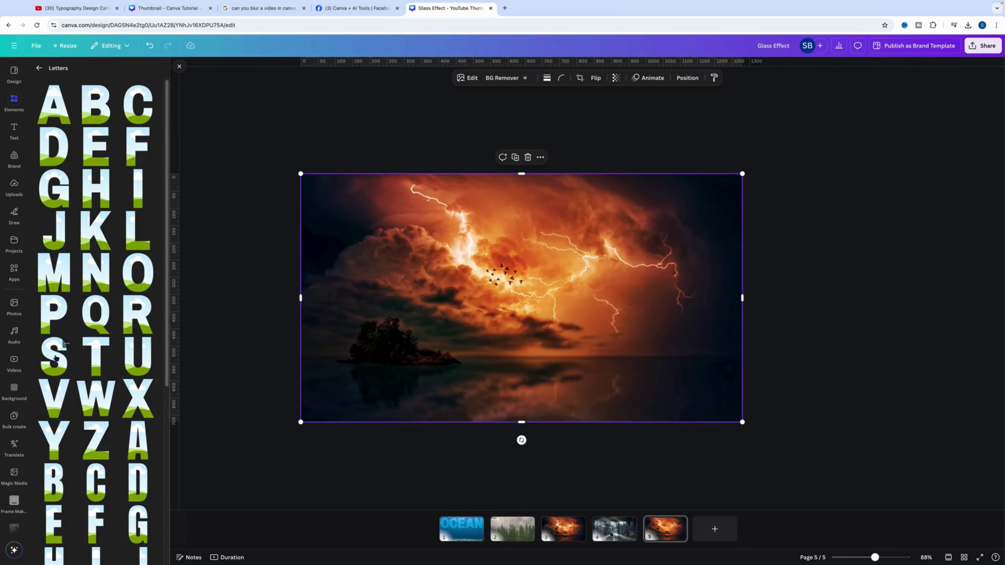
# Add S, O, R, M and T letter frames onto the lightning page
pyautogui.click(55, 359)
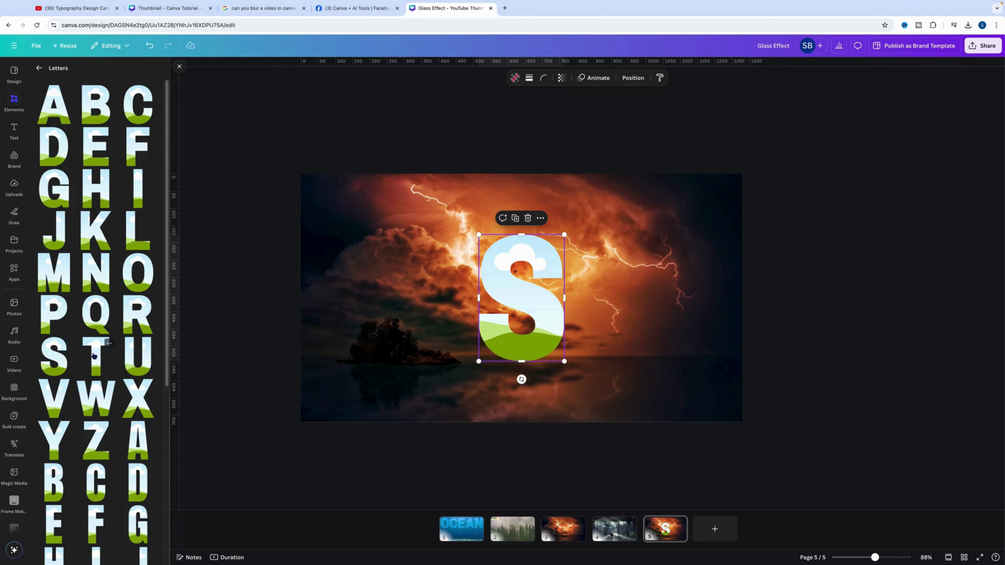
pyautogui.click(150, 261)
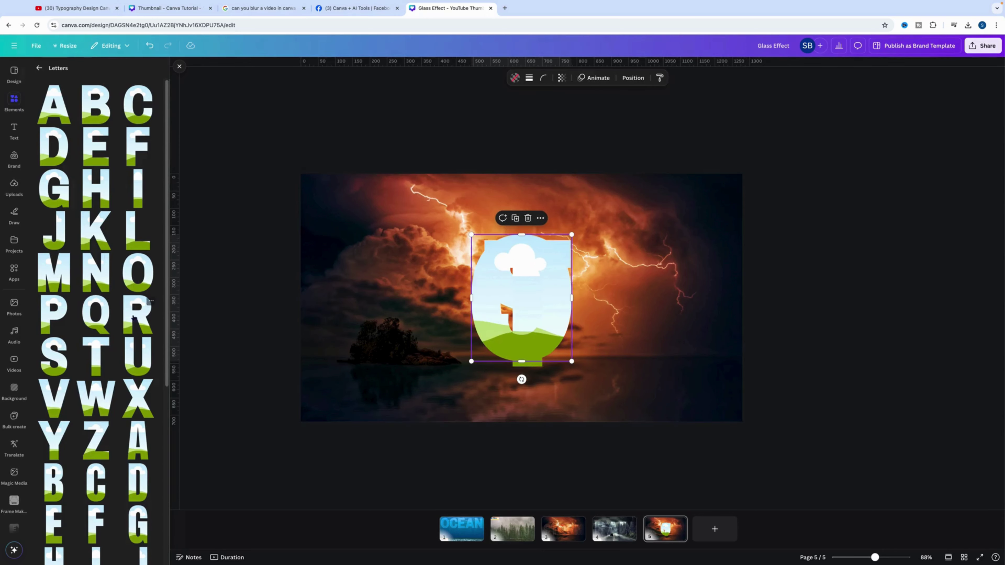
pyautogui.click(135, 317)
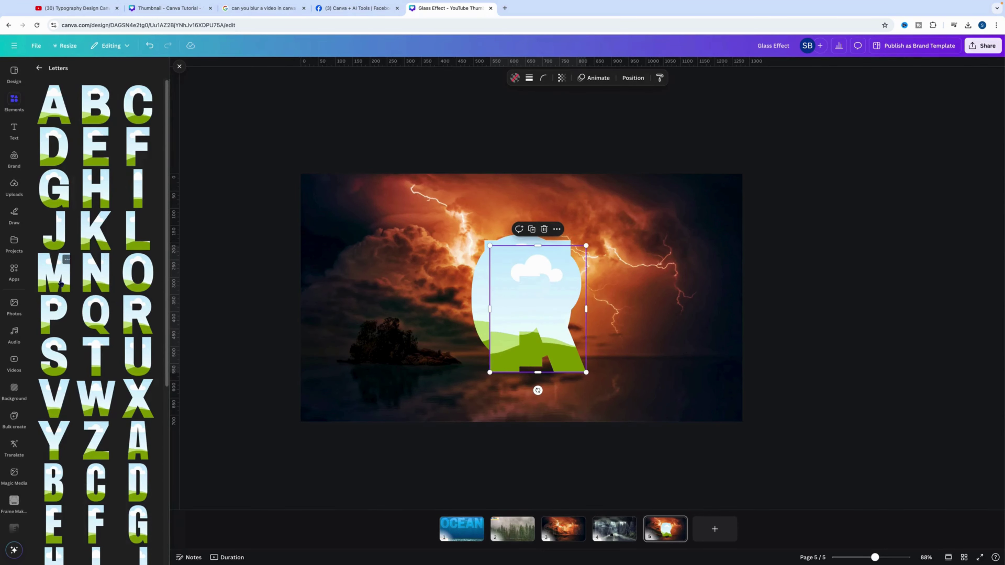
pyautogui.click(60, 283)
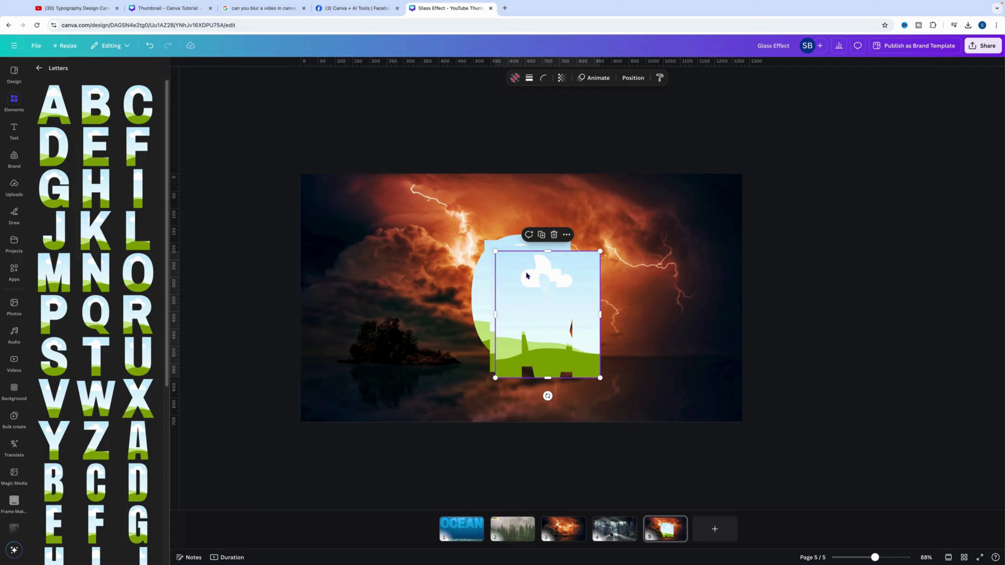
pyautogui.moveTo(527, 276); pyautogui.dragTo(668, 282)
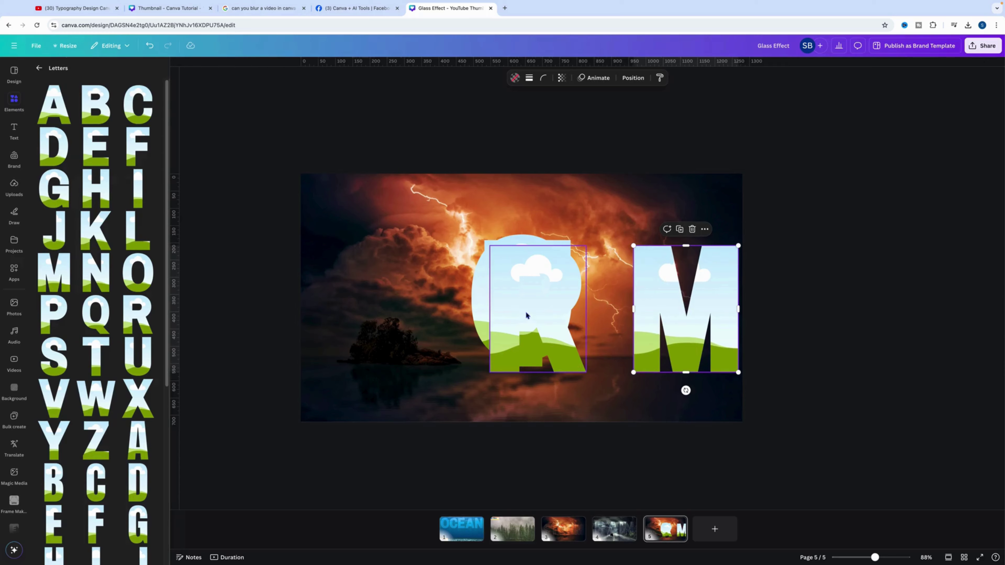
pyautogui.moveTo(484, 231); pyautogui.dragTo(504, 315)
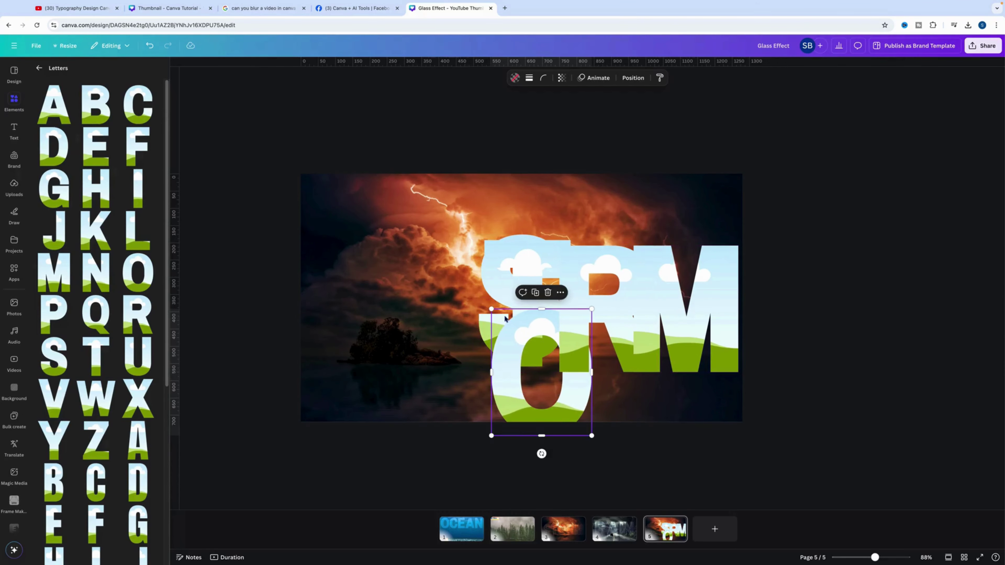
pyautogui.moveTo(96, 356); pyautogui.dragTo(451, 347)
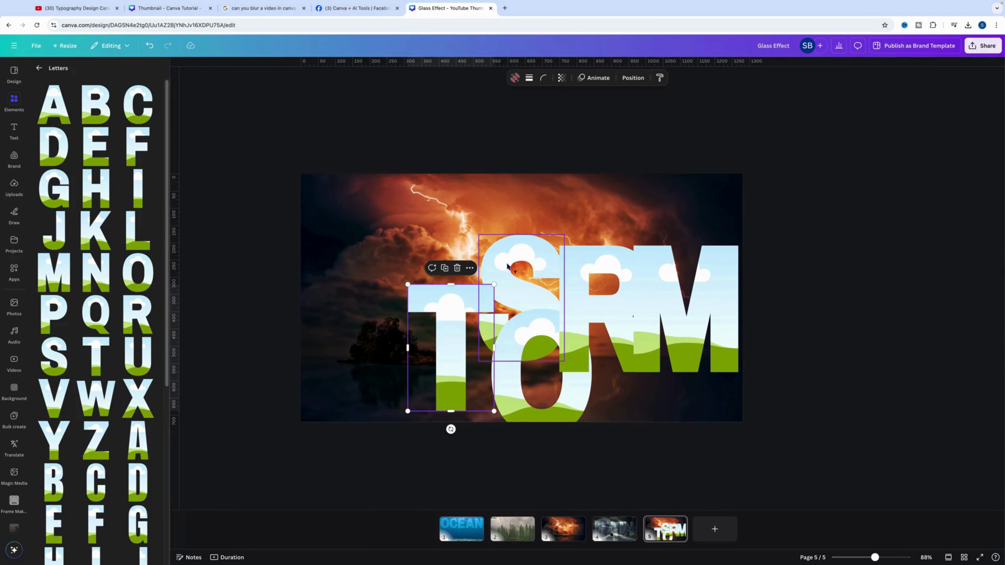
# Arrange the letters into one evenly spaced row reading S-T-O-R-M
pyautogui.moveTo(508, 266); pyautogui.dragTo(338, 278)
pyautogui.moveTo(450, 315); pyautogui.dragTo(445, 293)
pyautogui.moveTo(510, 353); pyautogui.dragTo(511, 285)
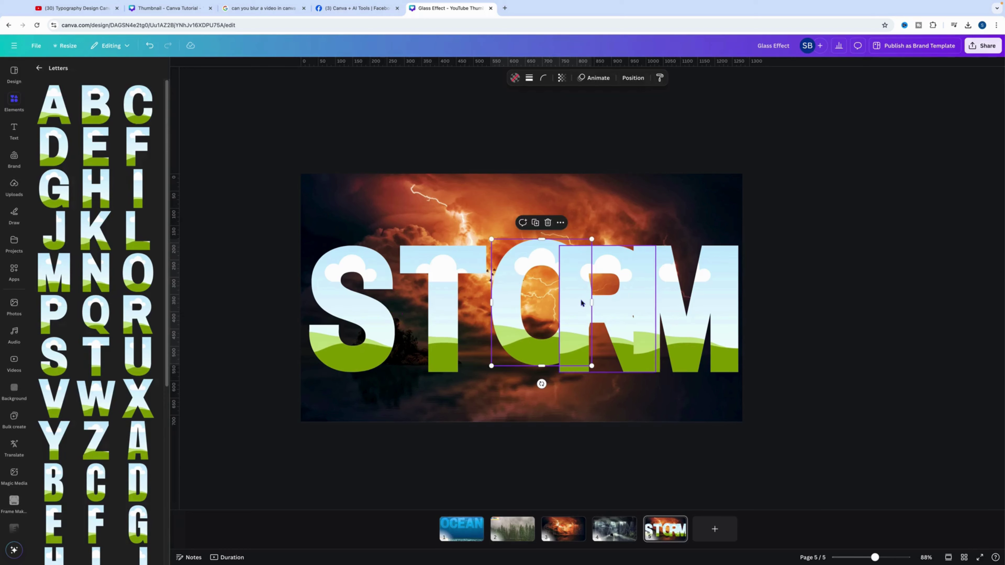
pyautogui.moveTo(581, 303); pyautogui.dragTo(710, 314)
pyautogui.click(611, 314)
pyautogui.click(691, 317)
pyautogui.moveTo(497, 65)
pyautogui.mouseDown()
pyautogui.moveTo(497, 372)
pyautogui.moveTo(496, 63)
pyautogui.mouseUp()
pyautogui.click(333, 304)
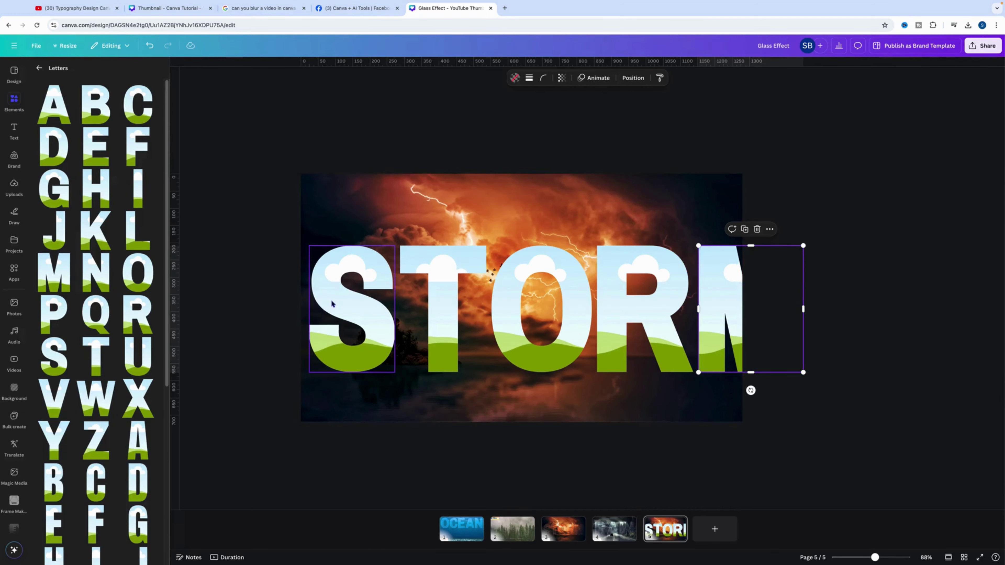
# Select all five letters, shrink them to fit the page and centre them over the photo
pyautogui.keyDown('shift'); pyautogui.click(438, 303); pyautogui.keyUp('shift')
pyautogui.keyDown('shift'); pyautogui.click(527, 305); pyautogui.keyUp('shift')
pyautogui.keyDown('shift'); pyautogui.click(621, 278); pyautogui.keyUp('shift')
pyautogui.keyDown('shift'); pyautogui.click(714, 305); pyautogui.keyUp('shift')
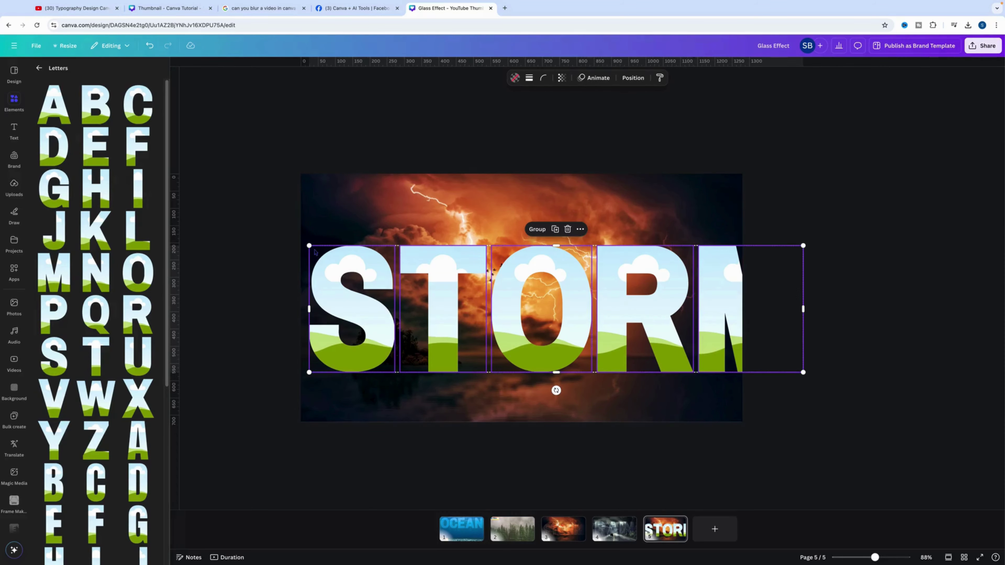
pyautogui.moveTo(312, 246); pyautogui.dragTo(386, 264)
pyautogui.moveTo(510, 331); pyautogui.dragTo(436, 306)
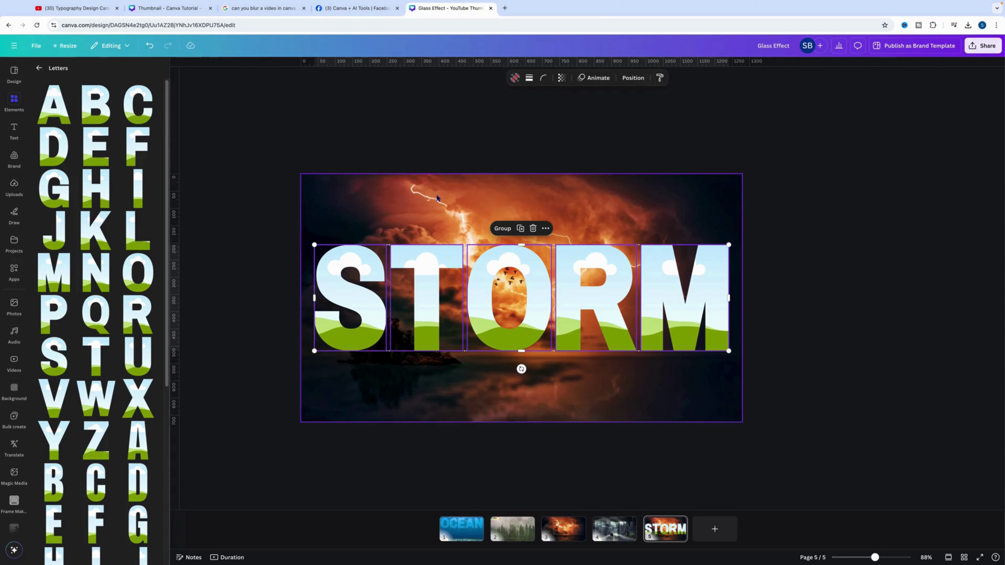
# Duplicate the lightning photo and give the copy a blur of intensity 31
pyautogui.click(437, 198)
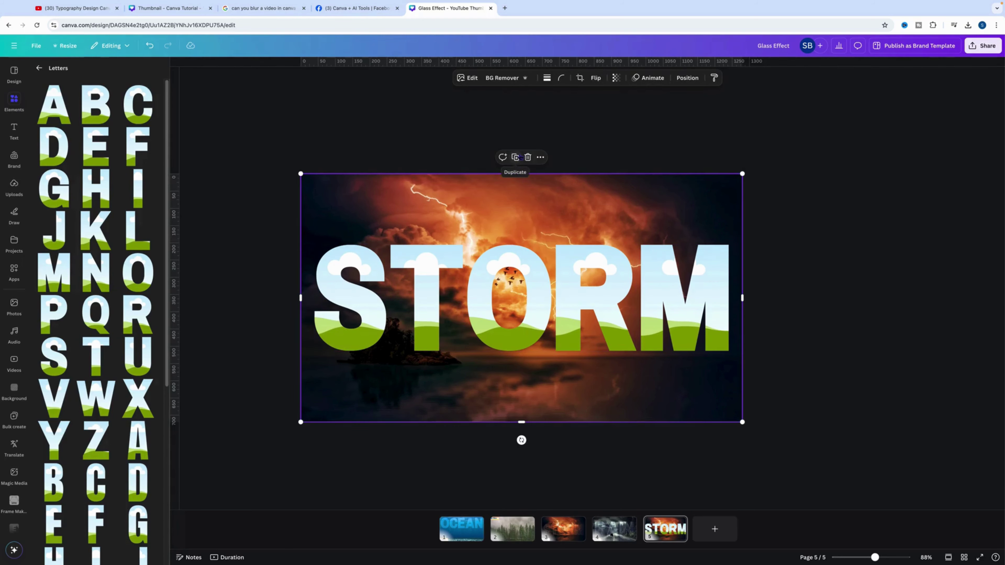
pyautogui.click(516, 158)
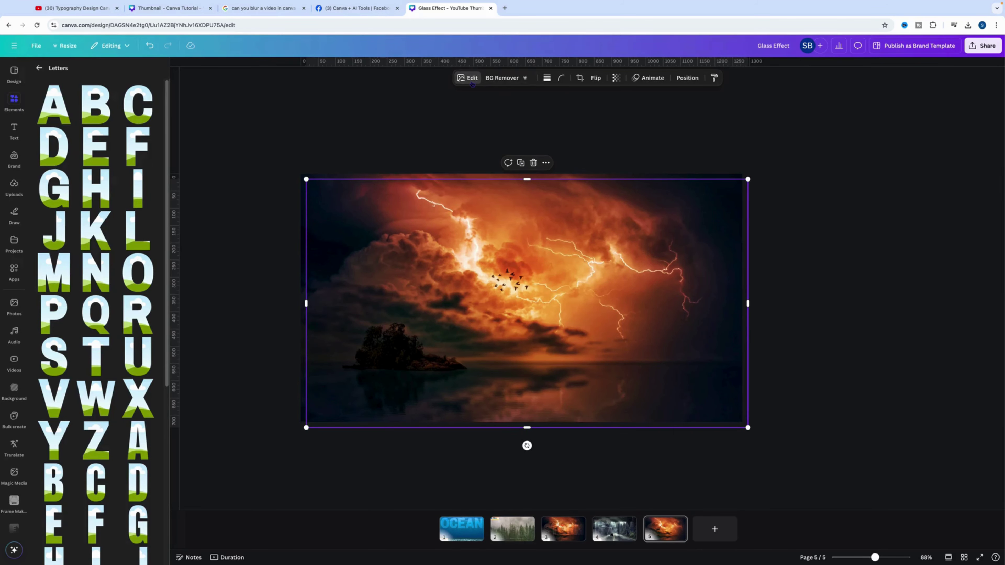
pyautogui.click(468, 78)
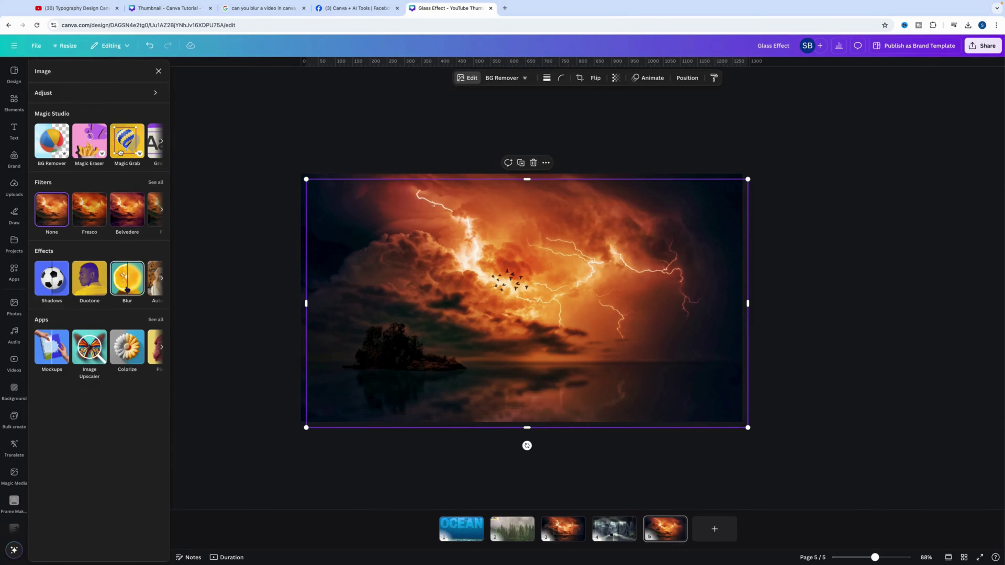
pyautogui.click(127, 290)
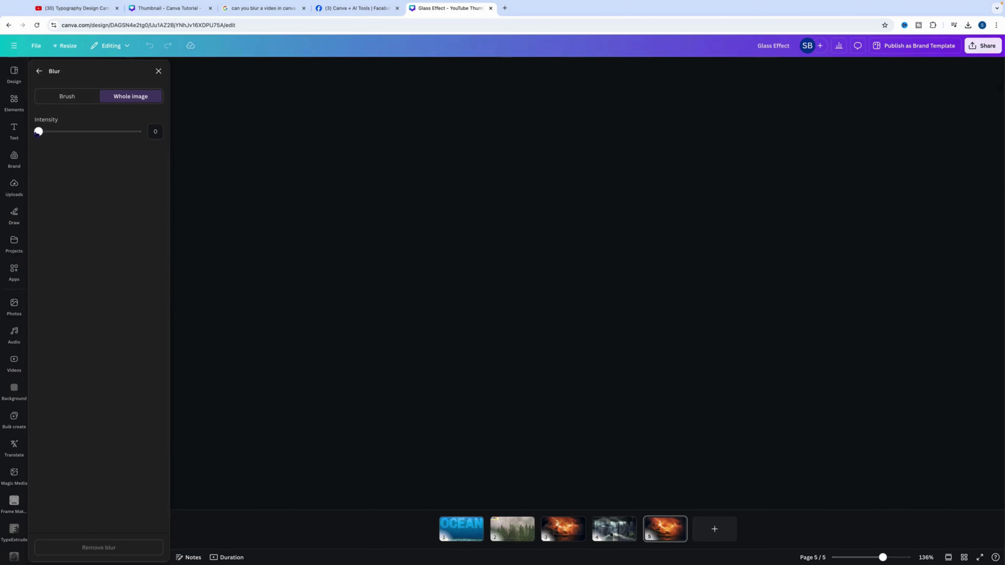
pyautogui.moveTo(38, 132); pyautogui.dragTo(68, 133)
# Raise the copy's brightness to 20 and move it down off the letters
pyautogui.click(40, 72)
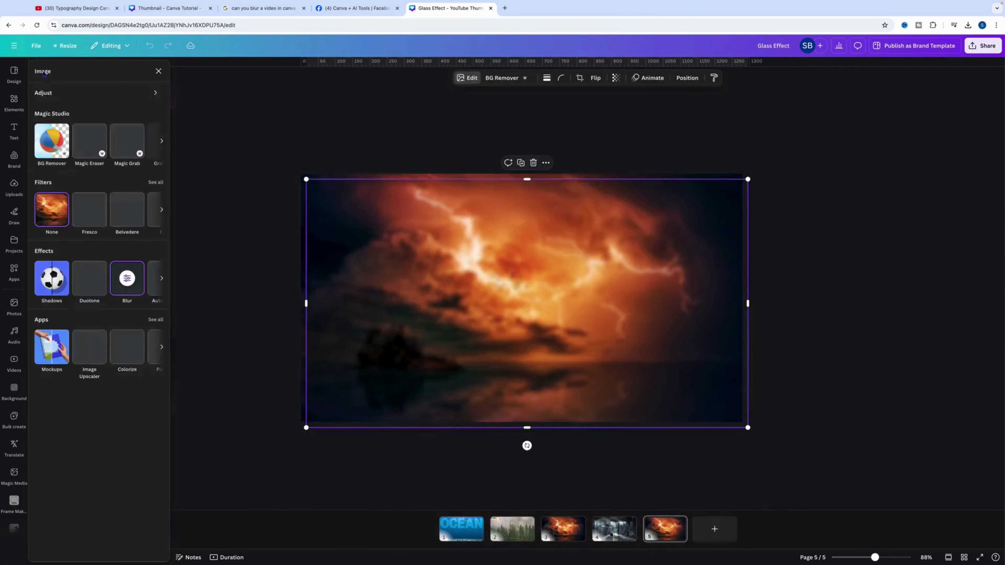
pyautogui.click(95, 91)
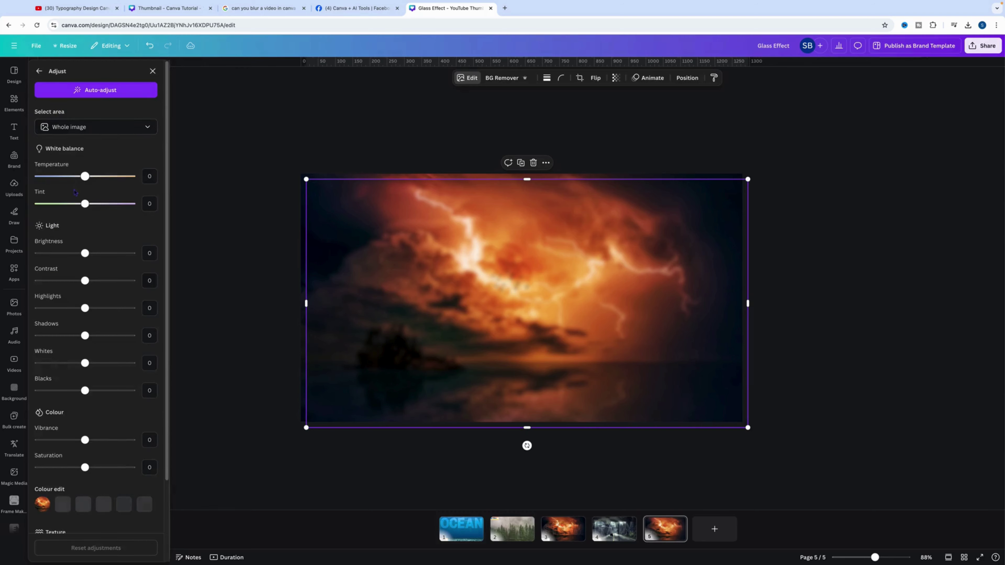
pyautogui.click(152, 254)
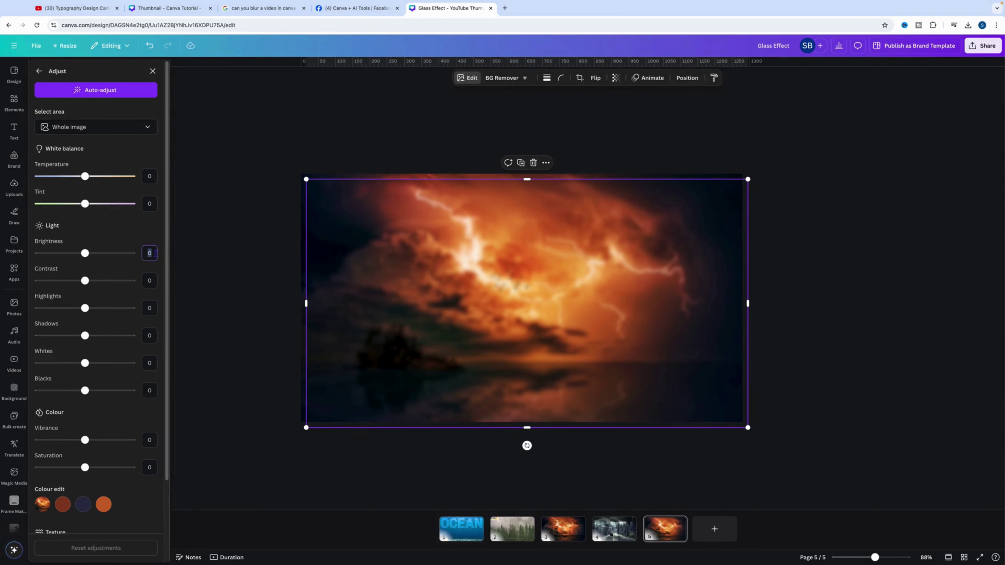
pyautogui.press('Return')
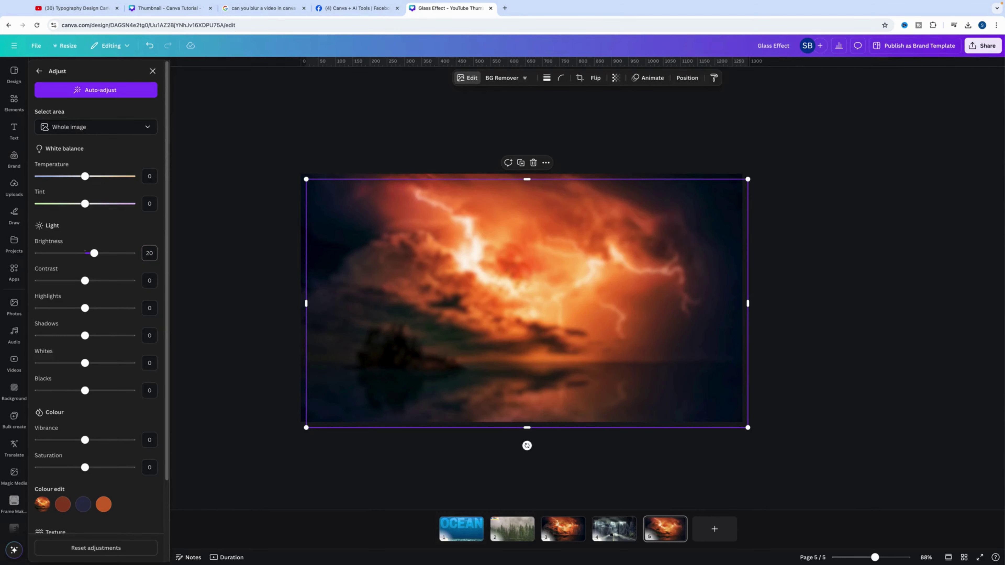
pyautogui.moveTo(505, 204); pyautogui.dragTo(356, 338)
# Drop copies of the storm photo into the T, O and R letter frames
pyautogui.moveTo(437, 403); pyautogui.dragTo(448, 397)
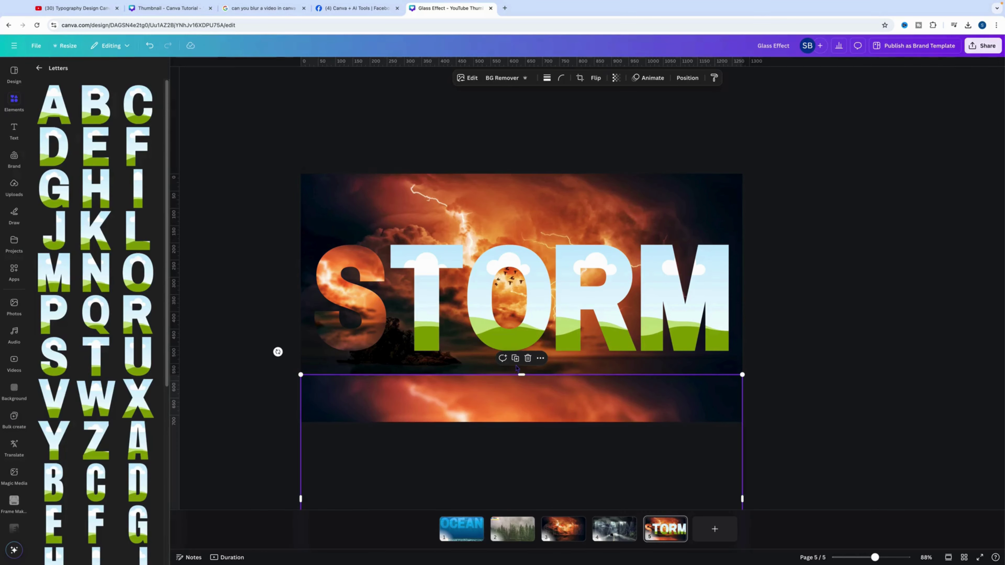
pyautogui.click(520, 364)
pyautogui.moveTo(515, 400); pyautogui.dragTo(435, 312)
pyautogui.click(482, 393)
pyautogui.moveTo(505, 396); pyautogui.dragTo(495, 343)
pyautogui.click(515, 392)
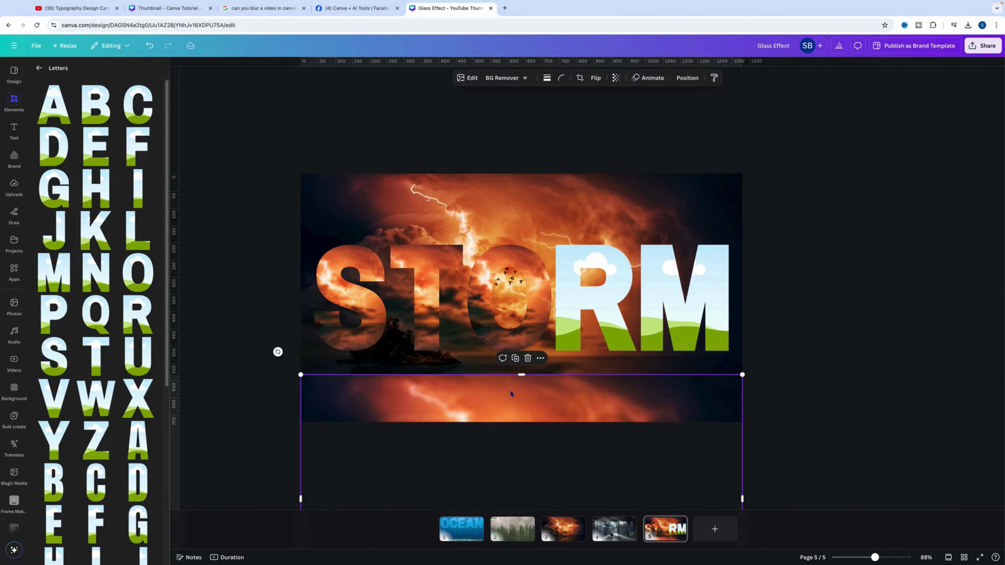
pyautogui.click(516, 359)
pyautogui.moveTo(520, 386); pyautogui.dragTo(684, 297)
pyautogui.click(337, 259)
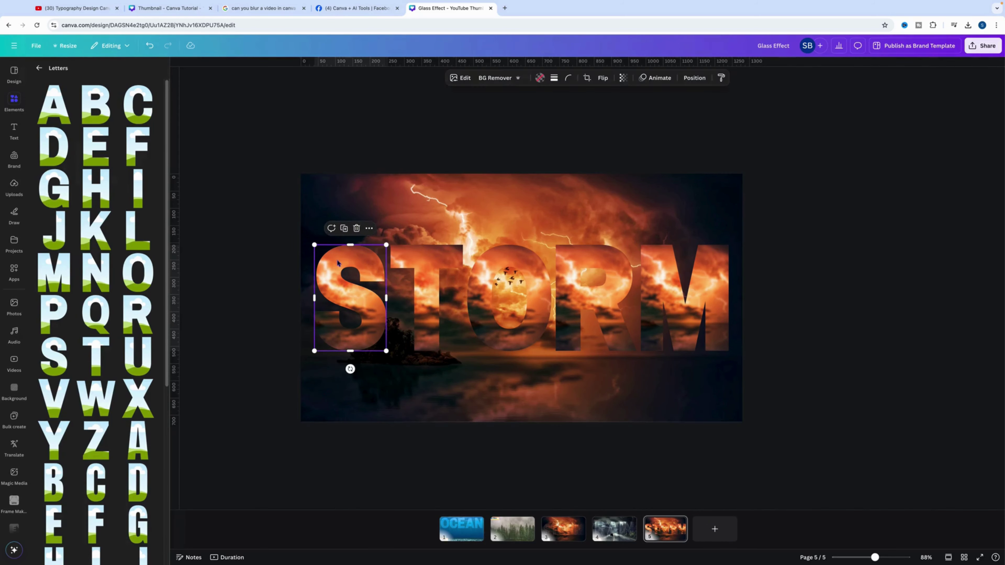
# Select the S, T, O, R, M frames and give them a solid border of weight 3
pyautogui.keyDown('shift'); pyautogui.click(403, 263); pyautogui.keyUp('shift')
pyautogui.keyDown('shift'); pyautogui.click(515, 282); pyautogui.keyUp('shift')
pyautogui.keyDown('shift'); pyautogui.click(560, 278); pyautogui.keyUp('shift')
pyautogui.keyDown('shift'); pyautogui.click(661, 284); pyautogui.keyUp('shift')
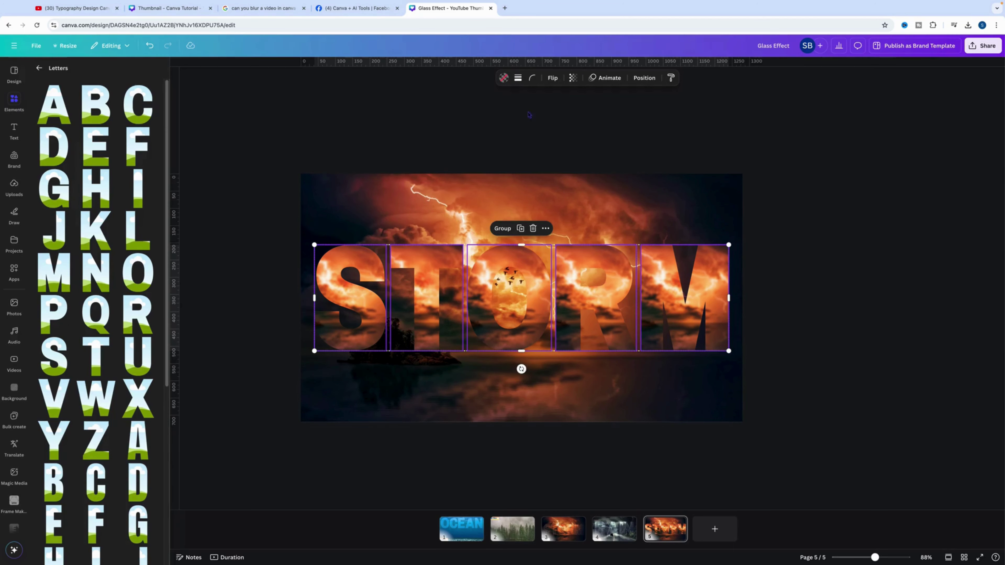
pyautogui.click(518, 78)
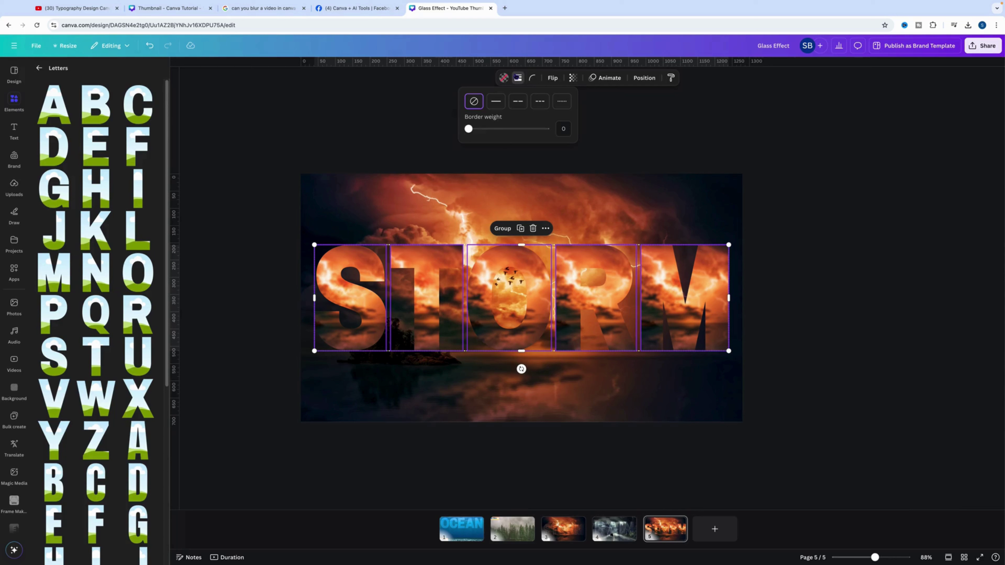
pyautogui.click(496, 102)
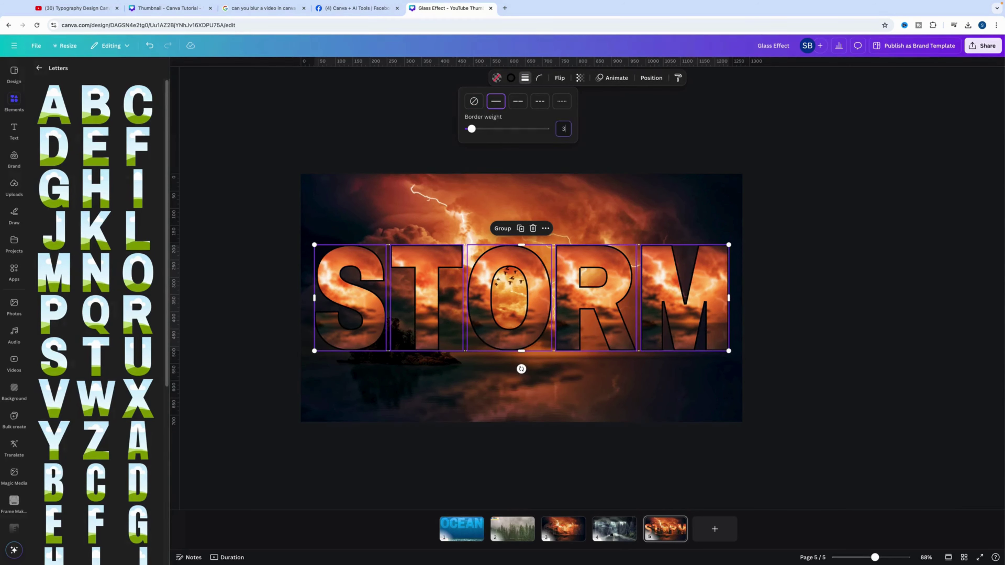
pyautogui.write('3')
pyautogui.press('Return')
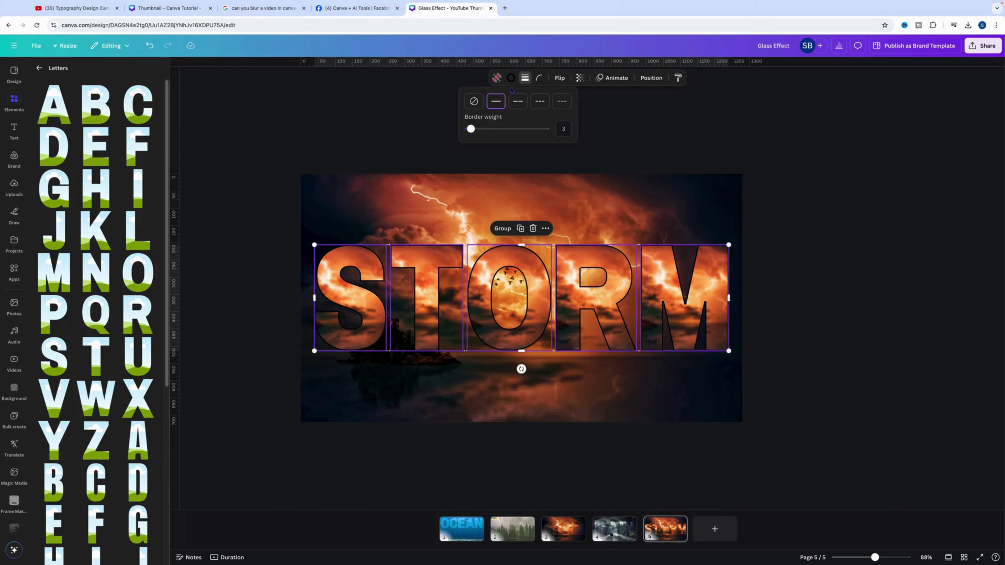
# Try a white outline colour on the letters, then revert it to black
pyautogui.click(511, 78)
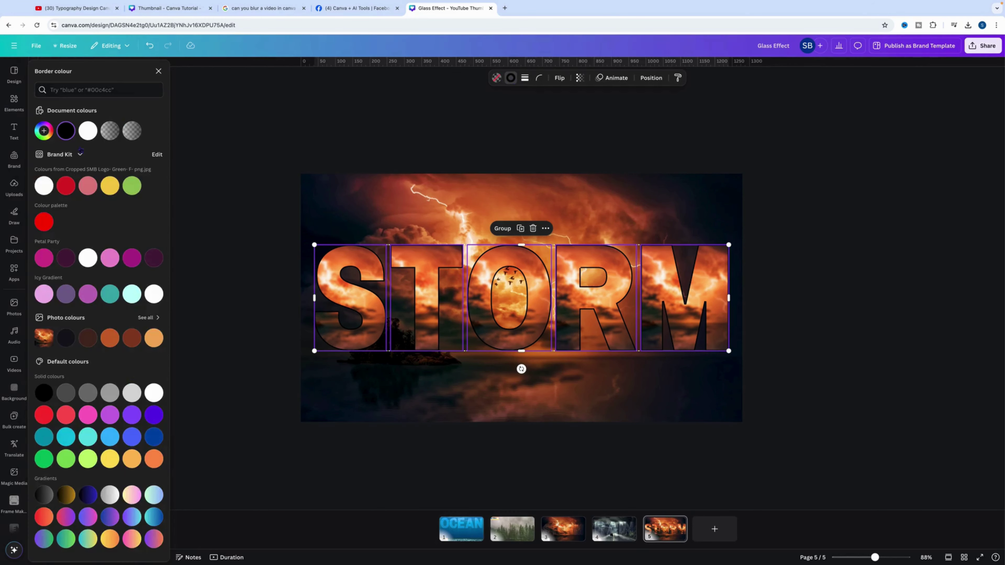
pyautogui.click(65, 132)
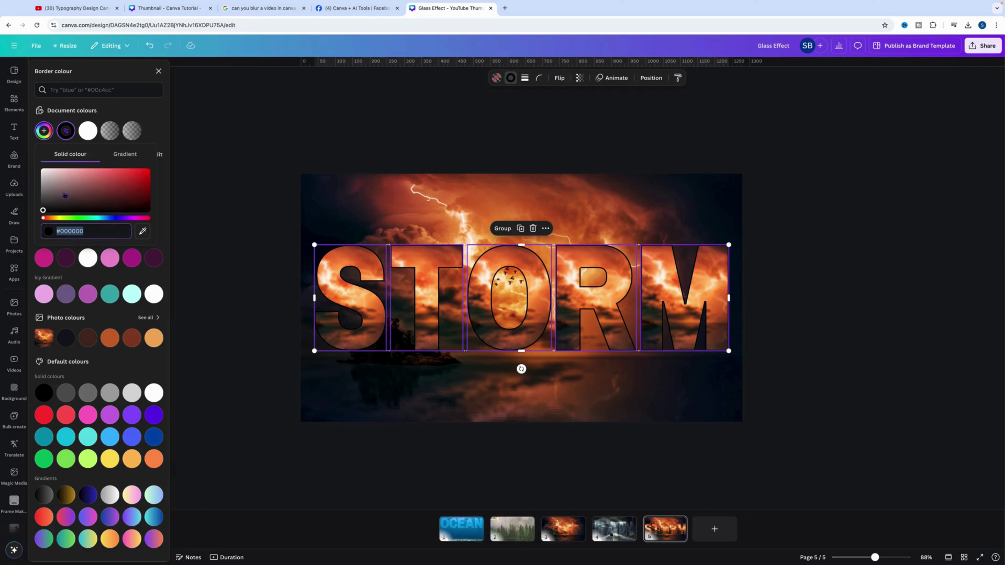
pyautogui.moveTo(43, 211); pyautogui.dragTo(41, 162)
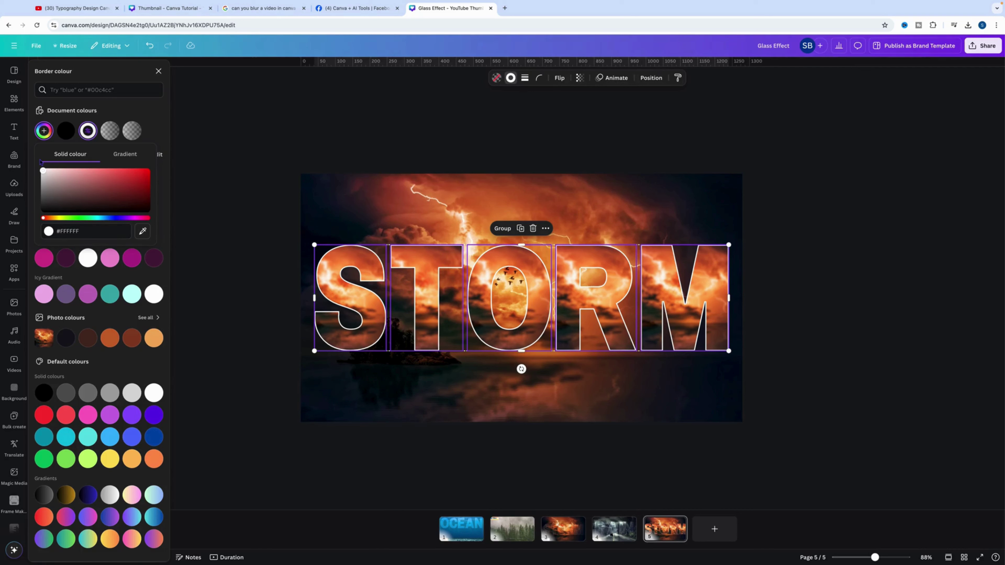
pyautogui.click(144, 120)
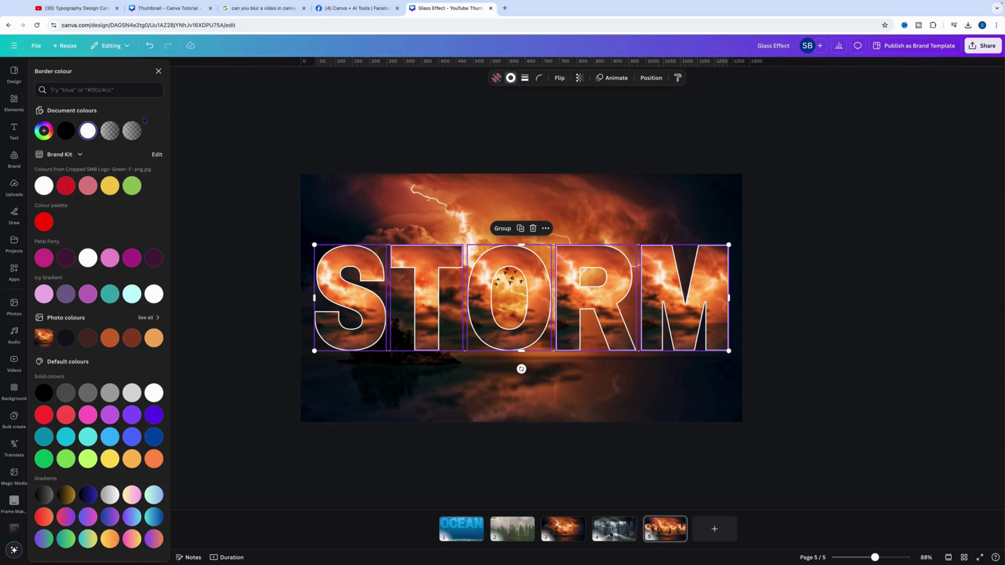
pyautogui.click(66, 131)
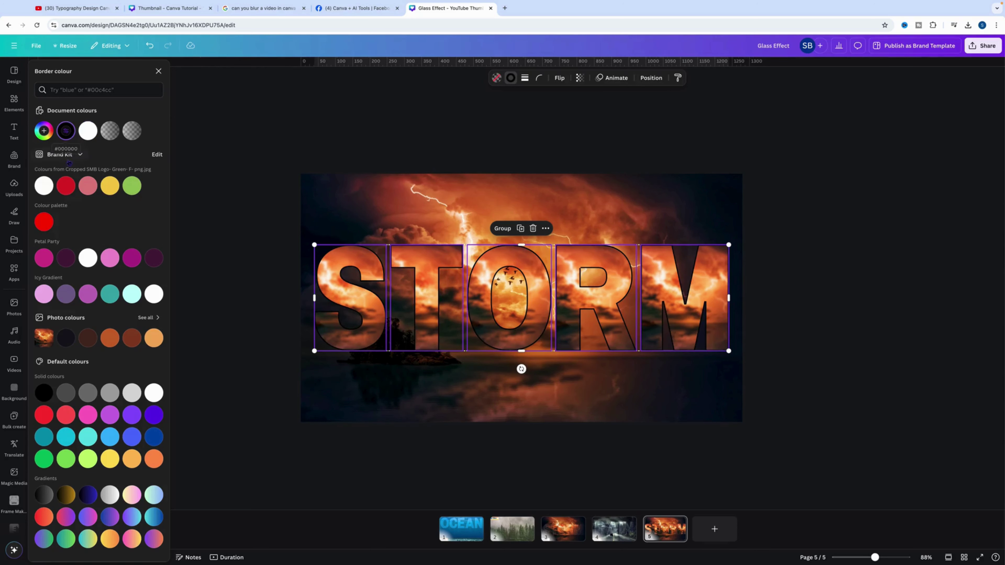
# Make the outline a gradient: light grey at 60% opacity to #555555 at 62%
pyautogui.click(44, 130)
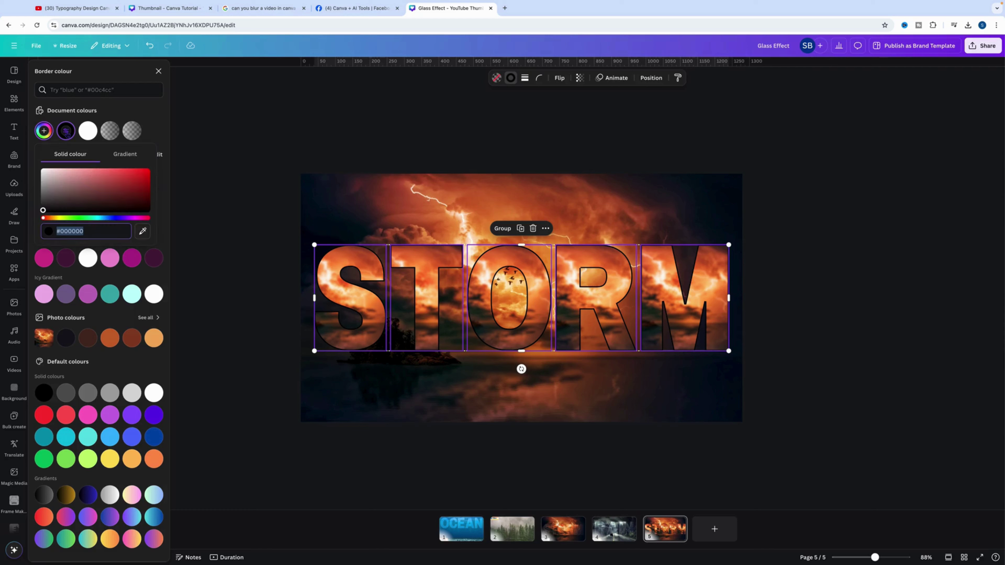
pyautogui.click(129, 159)
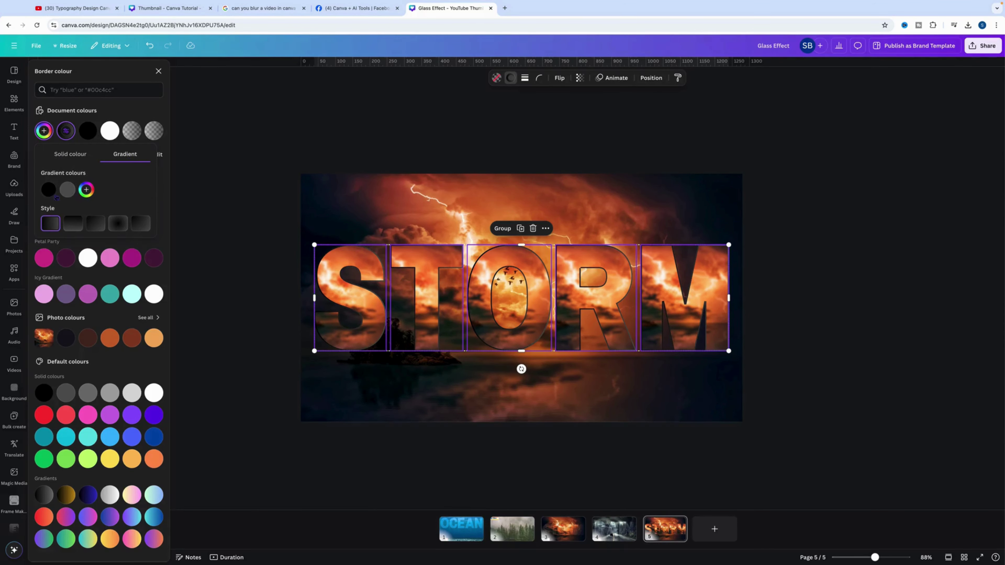
pyautogui.click(48, 190)
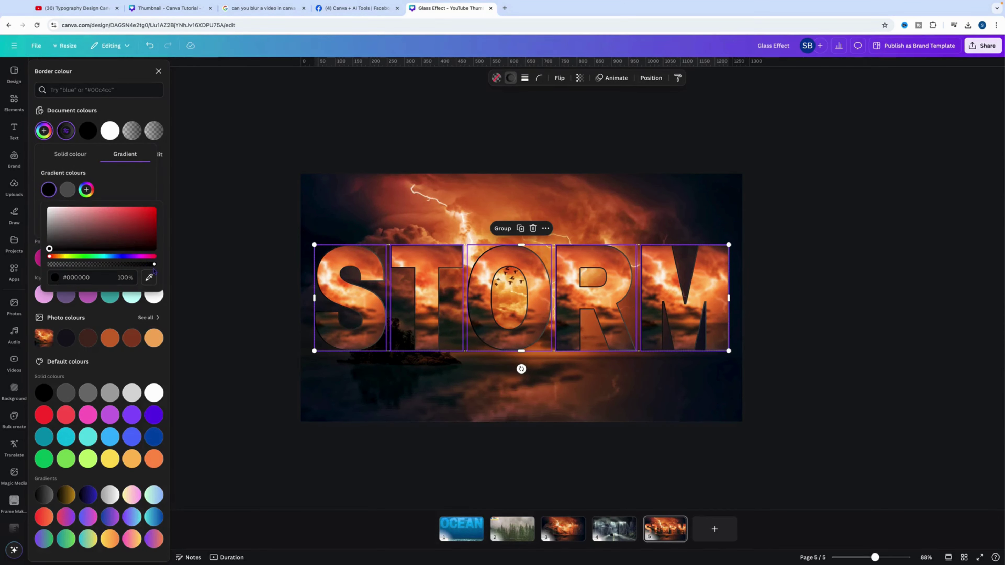
pyautogui.moveTo(49, 249); pyautogui.dragTo(35, 187)
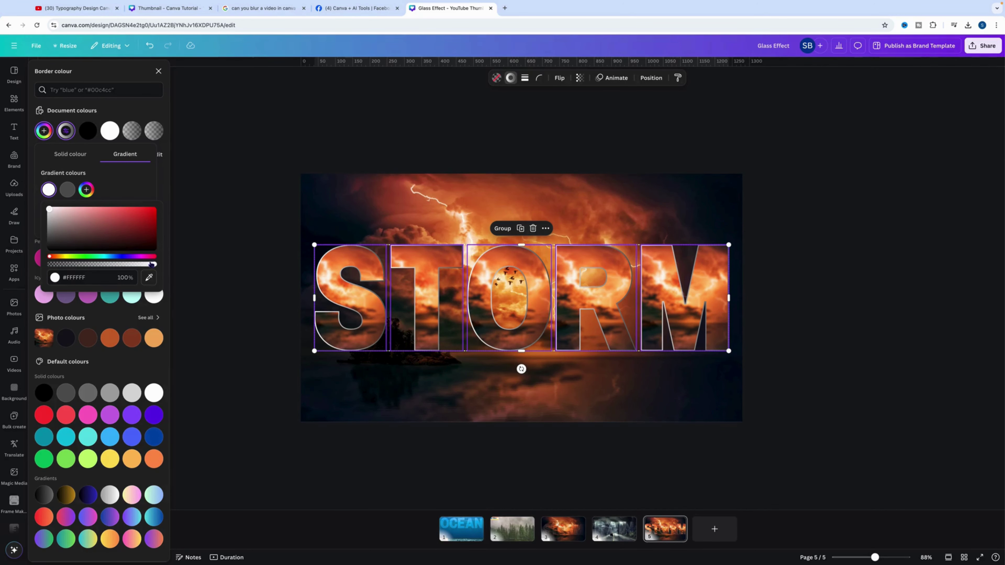
pyautogui.moveTo(155, 264); pyautogui.dragTo(113, 273)
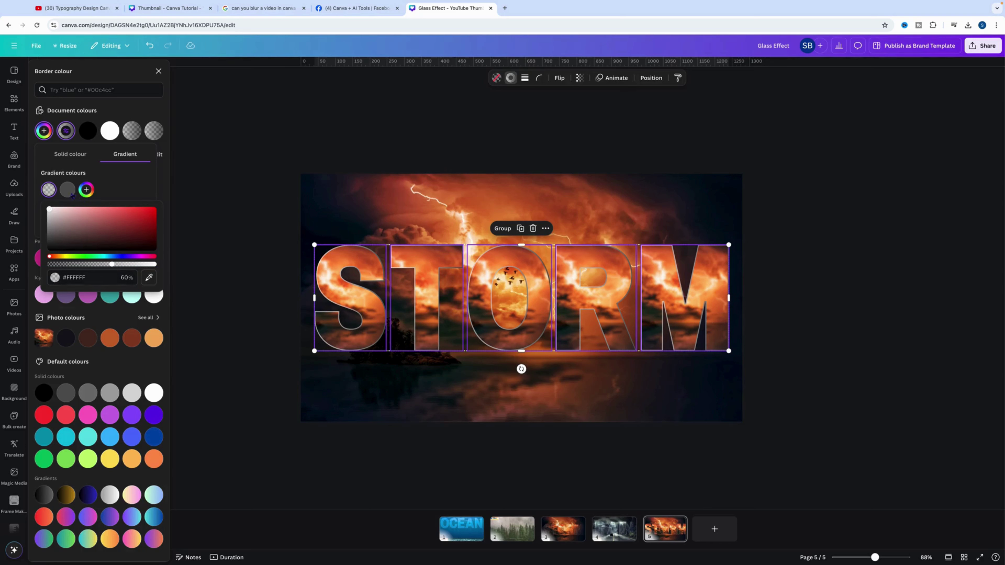
pyautogui.click(72, 195)
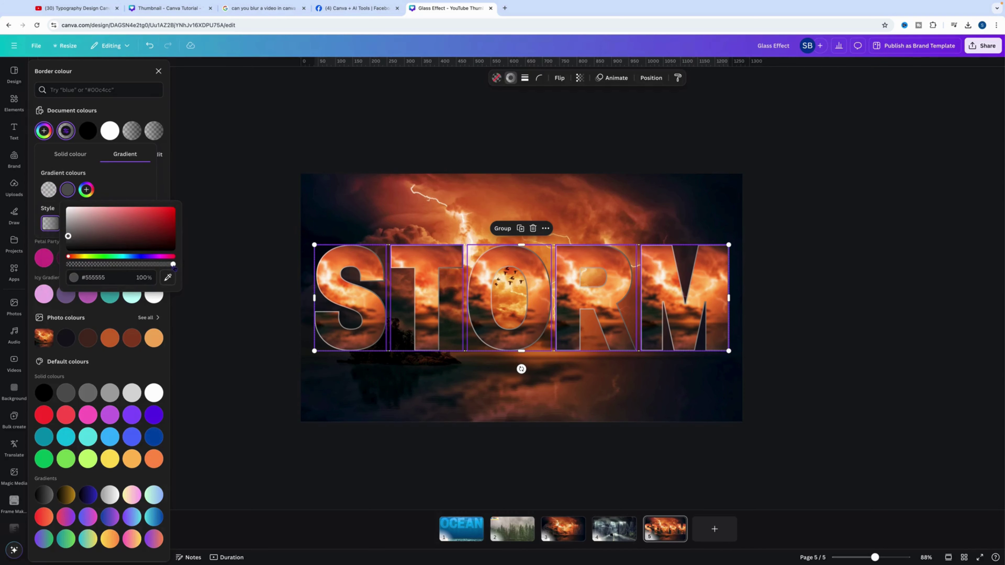
pyautogui.moveTo(174, 268); pyautogui.dragTo(134, 275)
pyautogui.click(139, 181)
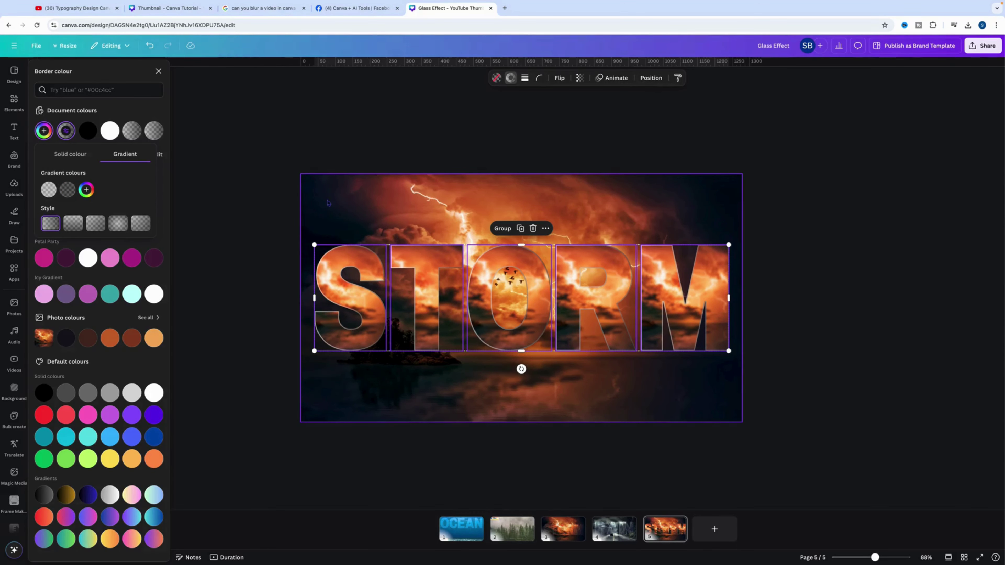
# Crop the S frame, enlarging and shifting its photo down to match the background lightning
pyautogui.click(396, 198)
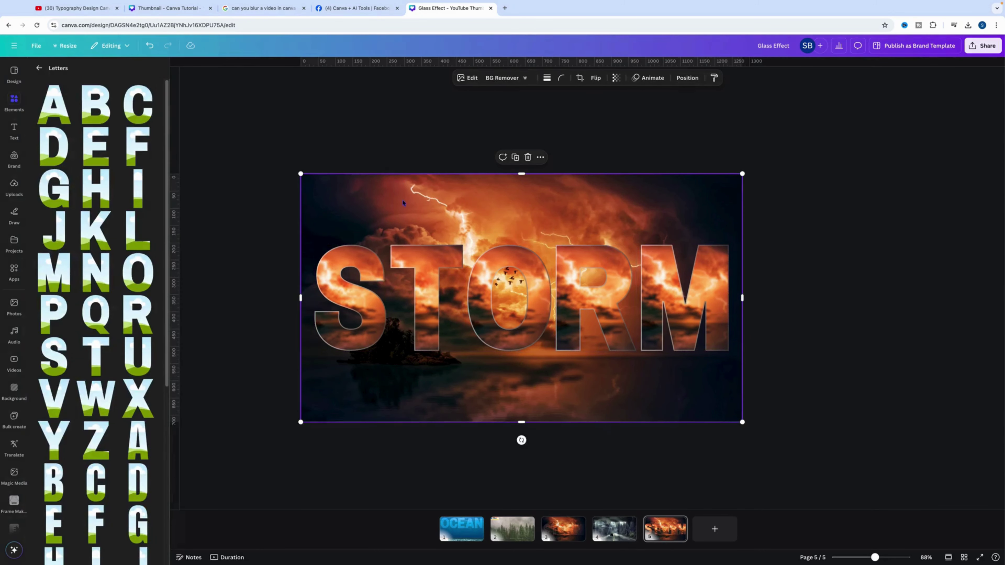
pyautogui.doubleClick(335, 263)
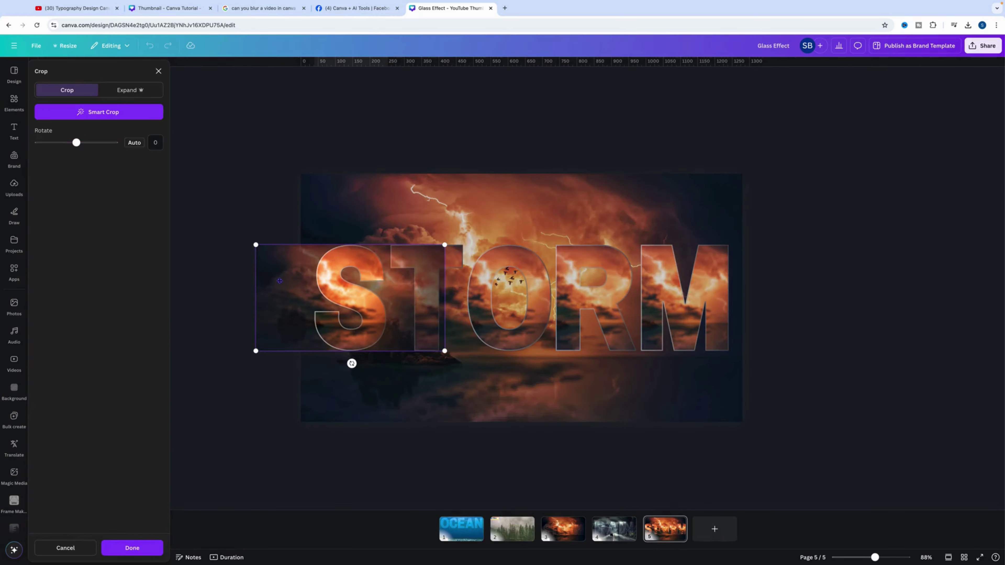
pyautogui.moveTo(280, 280); pyautogui.dragTo(334, 278)
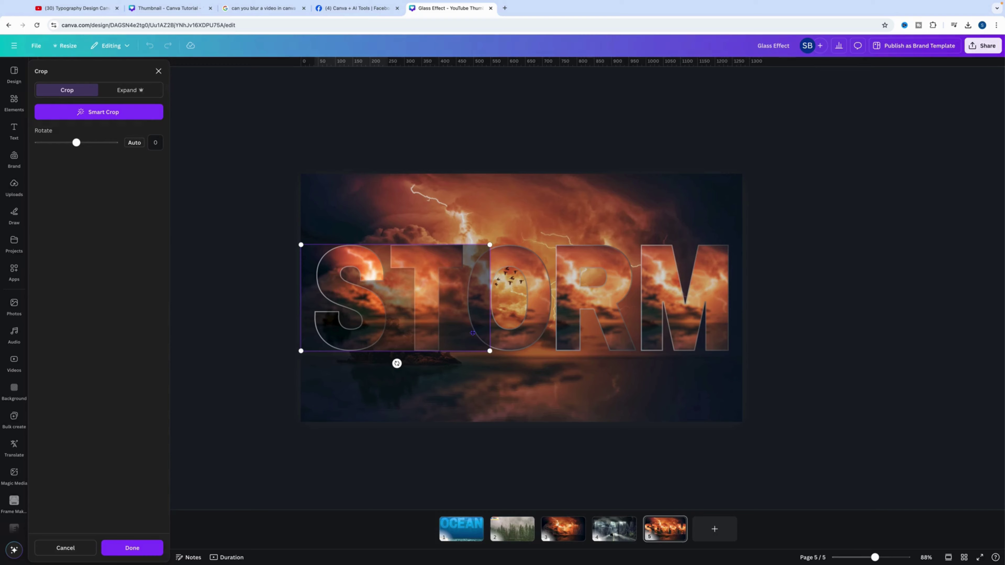
pyautogui.moveTo(491, 244); pyautogui.dragTo(799, 200)
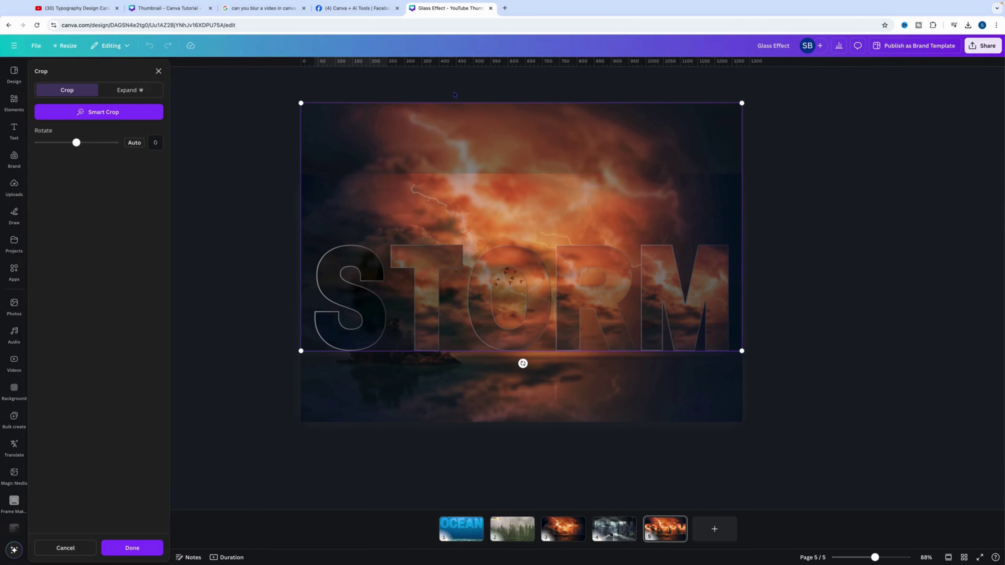
pyautogui.moveTo(444, 140); pyautogui.dragTo(445, 216)
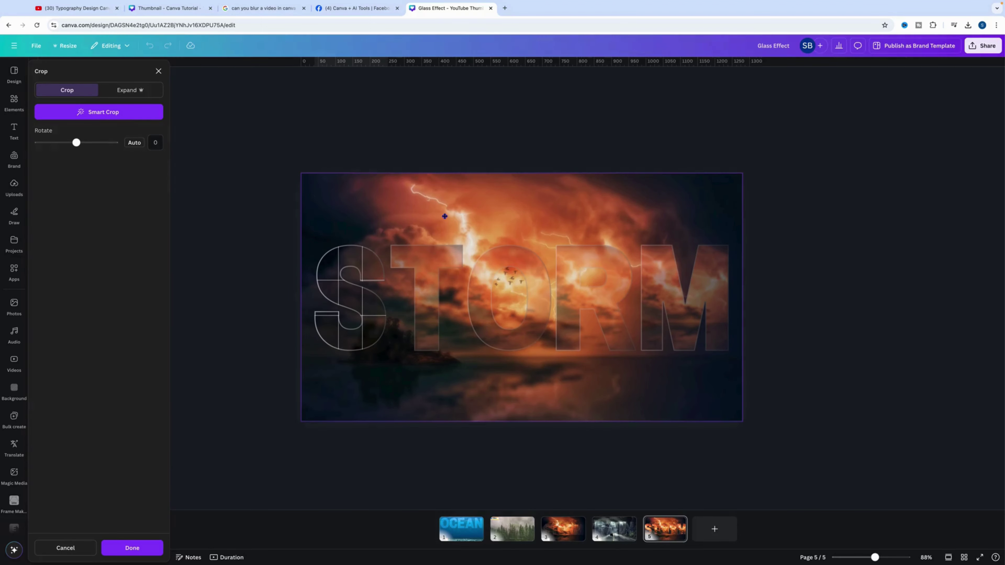
pyautogui.moveTo(445, 216); pyautogui.dragTo(445, 217)
pyautogui.moveTo(445, 216); pyautogui.dragTo(445, 217)
pyautogui.press('Return')
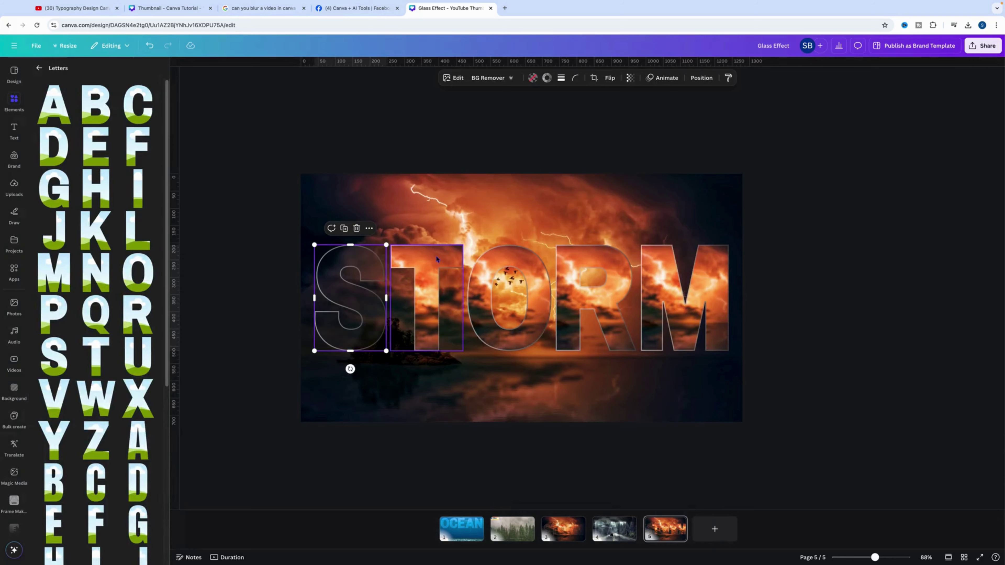
# Enlarge the photo inside the T and shift it down to match the background
pyautogui.click(429, 264)
pyautogui.doubleClick(429, 265)
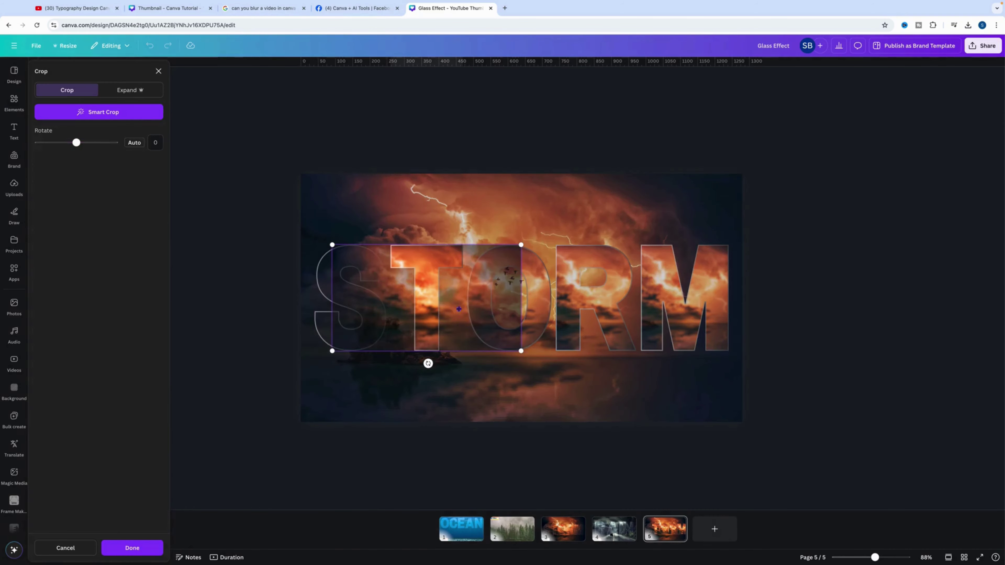
pyautogui.moveTo(331, 244); pyautogui.dragTo(307, 221)
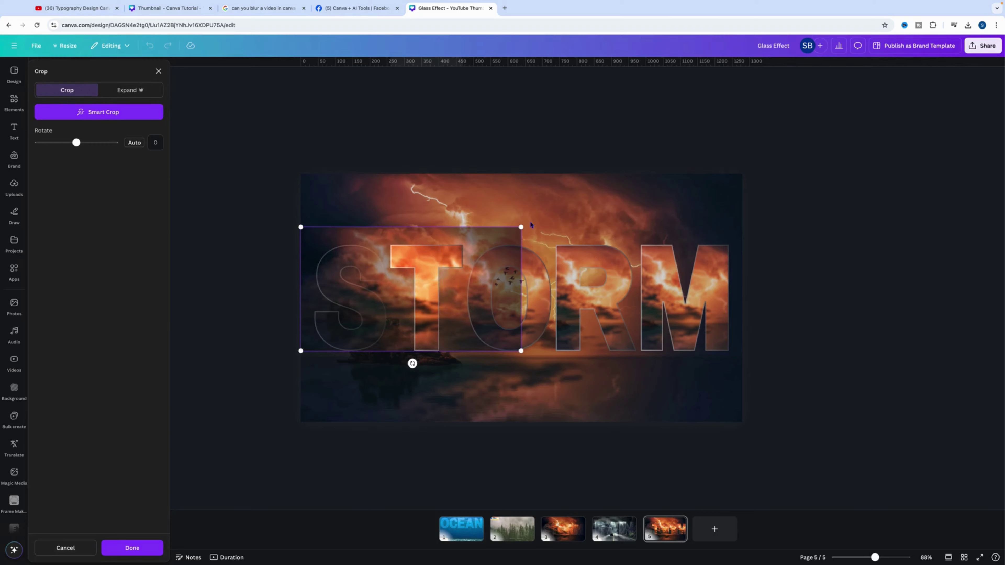
pyautogui.moveTo(521, 227); pyautogui.dragTo(785, 190)
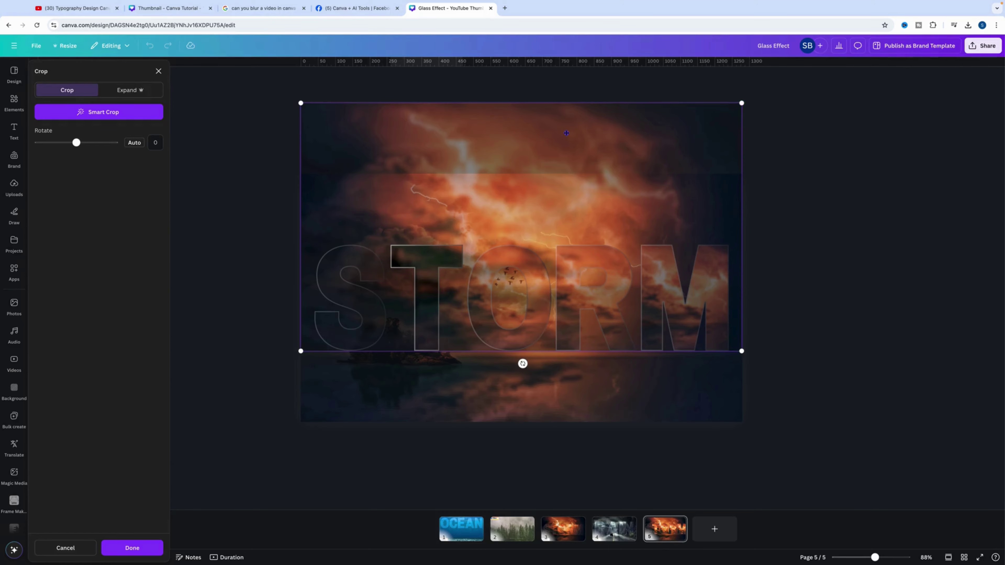
pyautogui.moveTo(566, 133); pyautogui.dragTo(567, 210)
# Enlarge the photo inside the O and move it down into line with the background
pyautogui.click(503, 273)
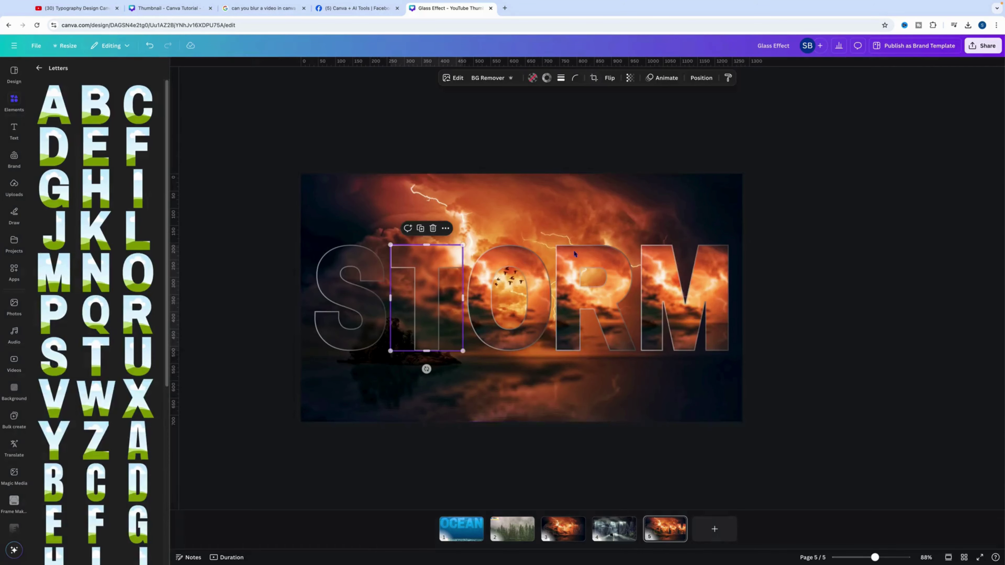
pyautogui.doubleClick(502, 267)
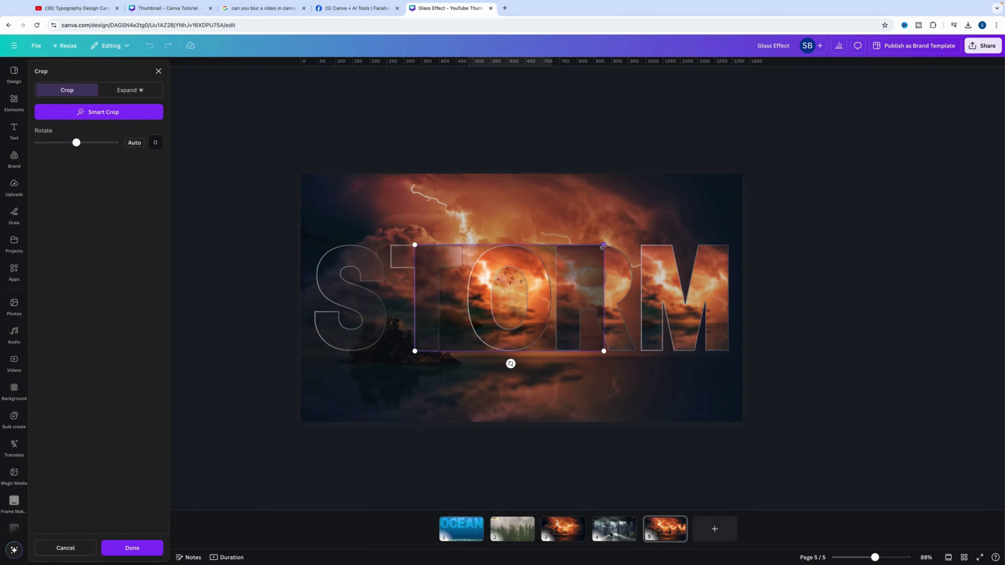
pyautogui.moveTo(604, 246); pyautogui.dragTo(749, 182)
pyautogui.moveTo(414, 352); pyautogui.dragTo(317, 444)
pyautogui.moveTo(542, 184); pyautogui.dragTo(543, 195)
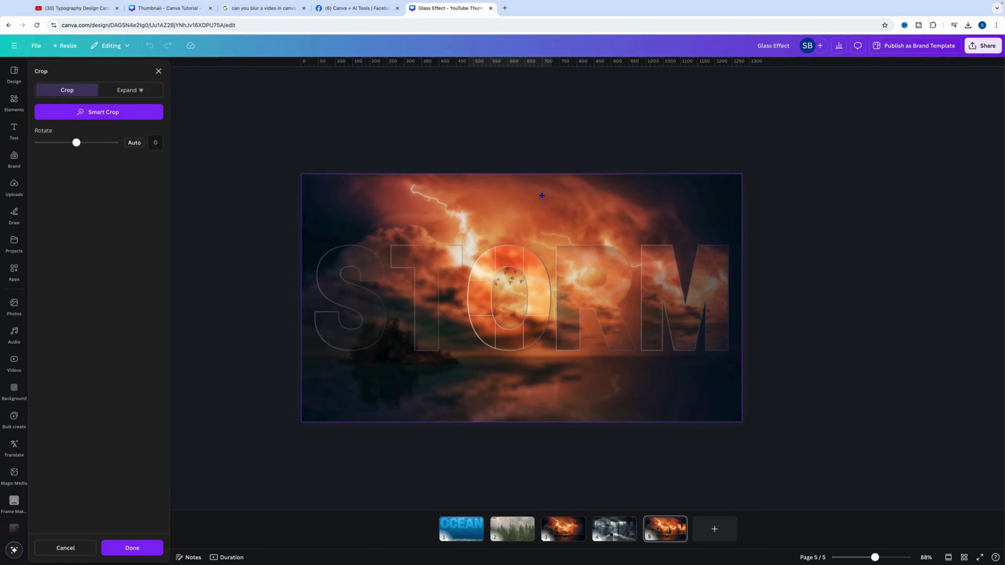
pyautogui.moveTo(542, 196); pyautogui.dragTo(542, 195)
# Enlarge the photo inside the R and move it up to match the background
pyautogui.click(611, 296)
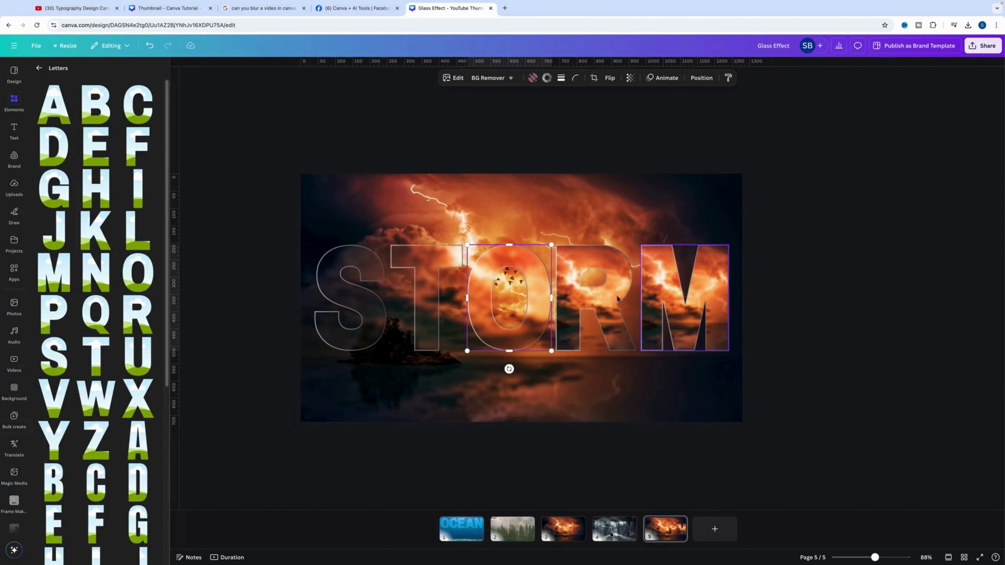
pyautogui.doubleClick(594, 261)
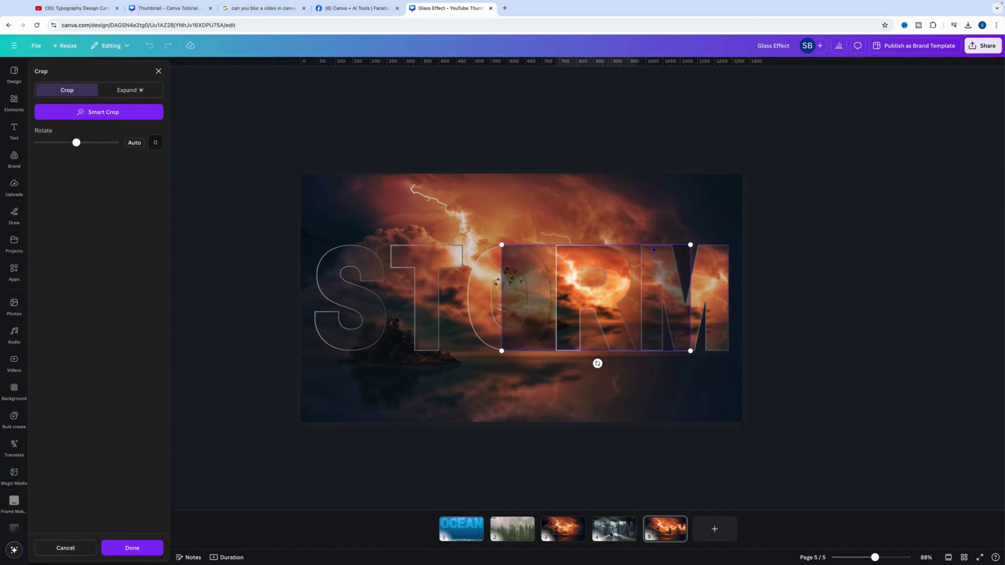
pyautogui.moveTo(692, 247); pyautogui.dragTo(744, 224)
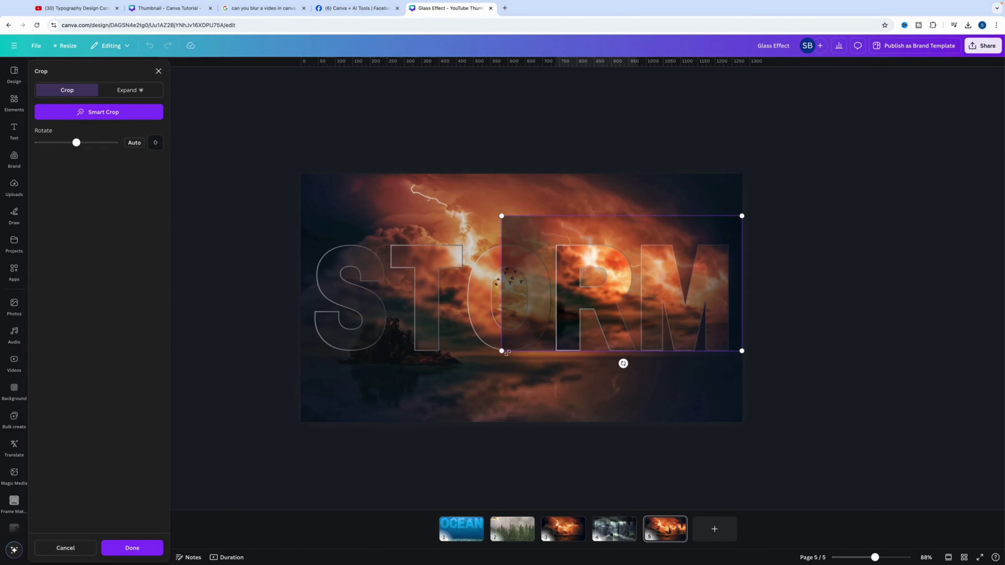
pyautogui.moveTo(503, 352); pyautogui.dragTo(309, 473)
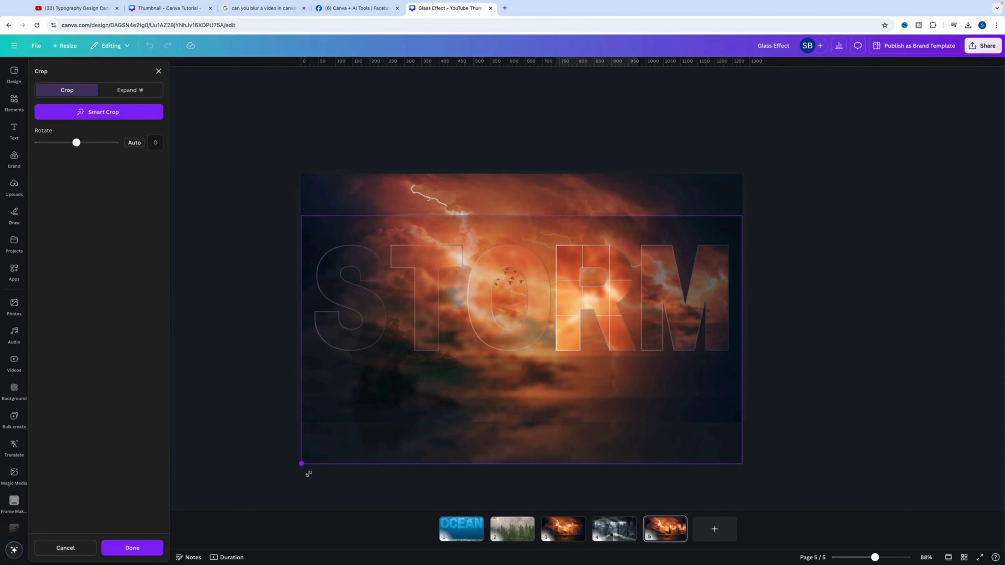
pyautogui.moveTo(519, 414); pyautogui.dragTo(521, 378)
pyautogui.click(903, 379)
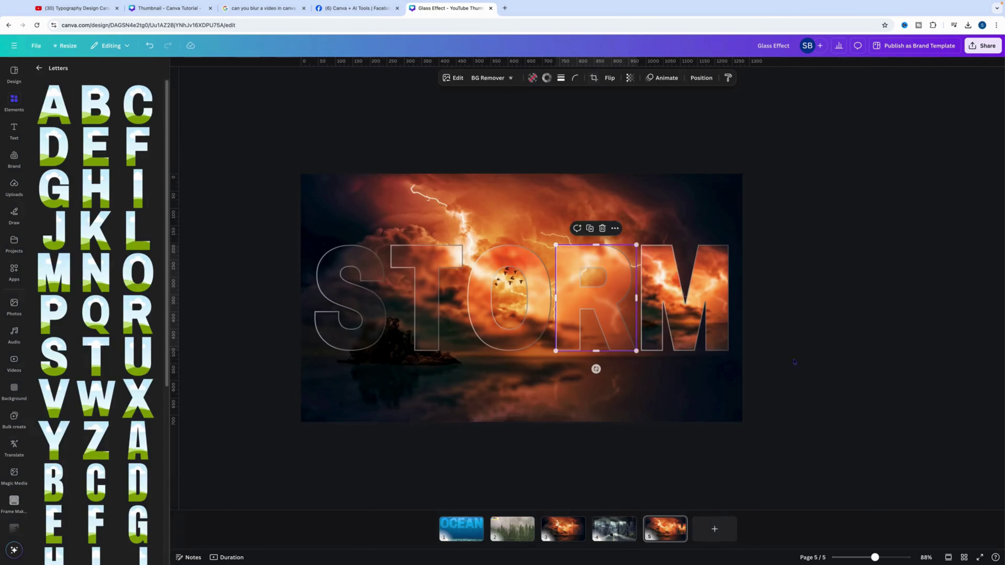
# Shift and enlarge the photo inside the M to line up with the background
pyautogui.click(649, 283)
pyautogui.doubleClick(645, 315)
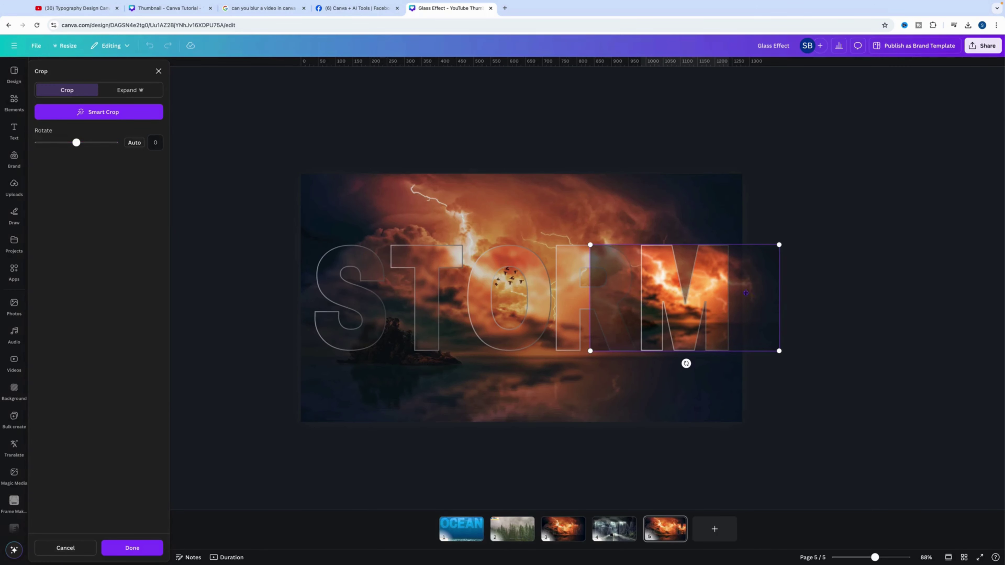
pyautogui.moveTo(742, 293); pyautogui.dragTo(712, 297)
pyautogui.moveTo(554, 351); pyautogui.dragTo(283, 456)
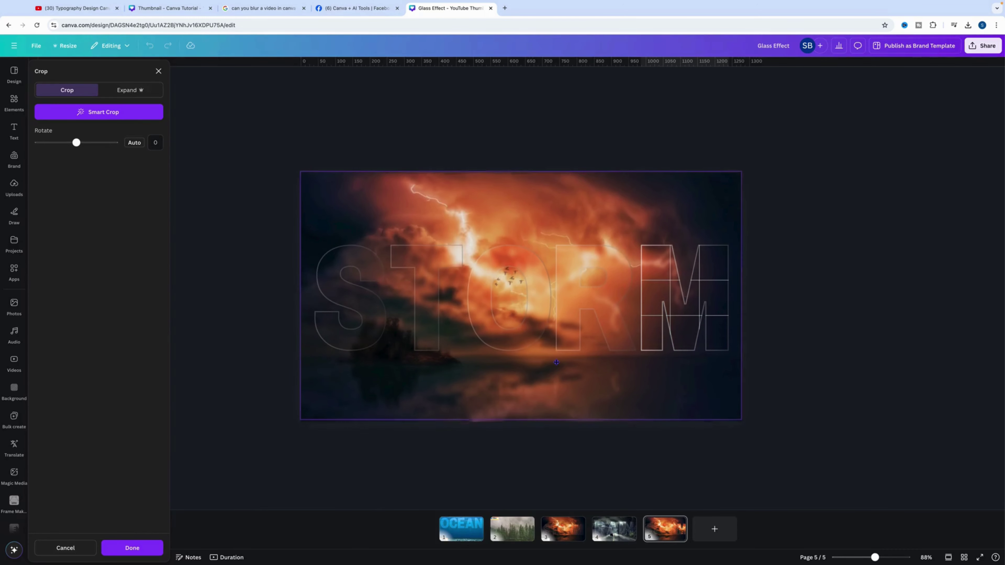
pyautogui.moveTo(558, 364); pyautogui.dragTo(557, 365)
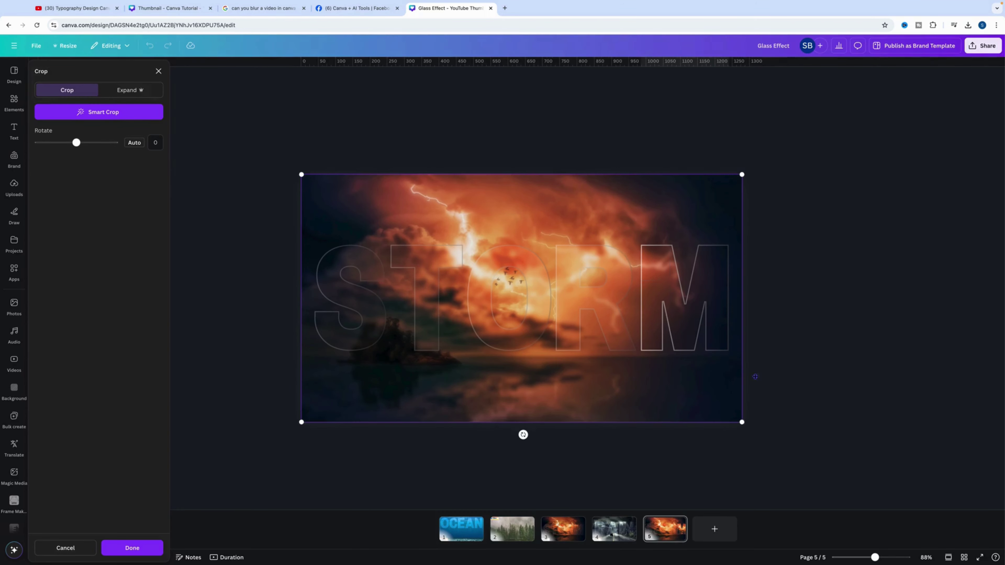
# Set the lightning background photo's brightness to -20 in Edit > Adjust
pyautogui.click(862, 376)
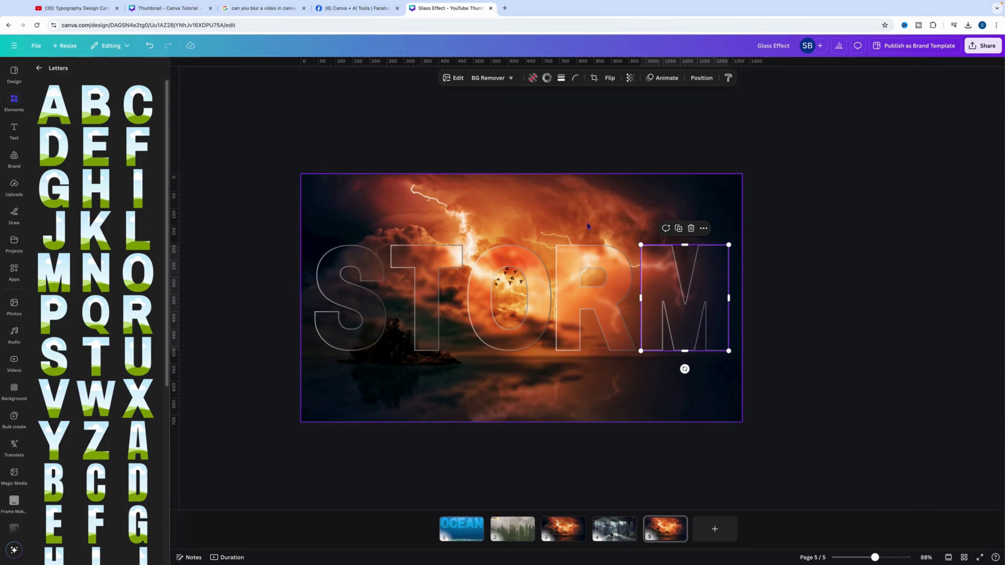
pyautogui.click(529, 206)
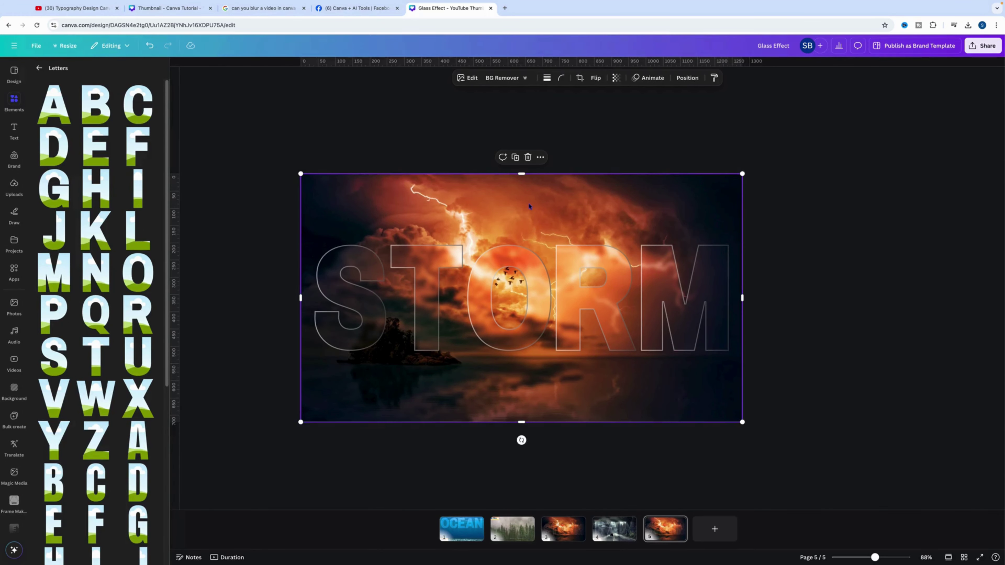
pyautogui.click(470, 78)
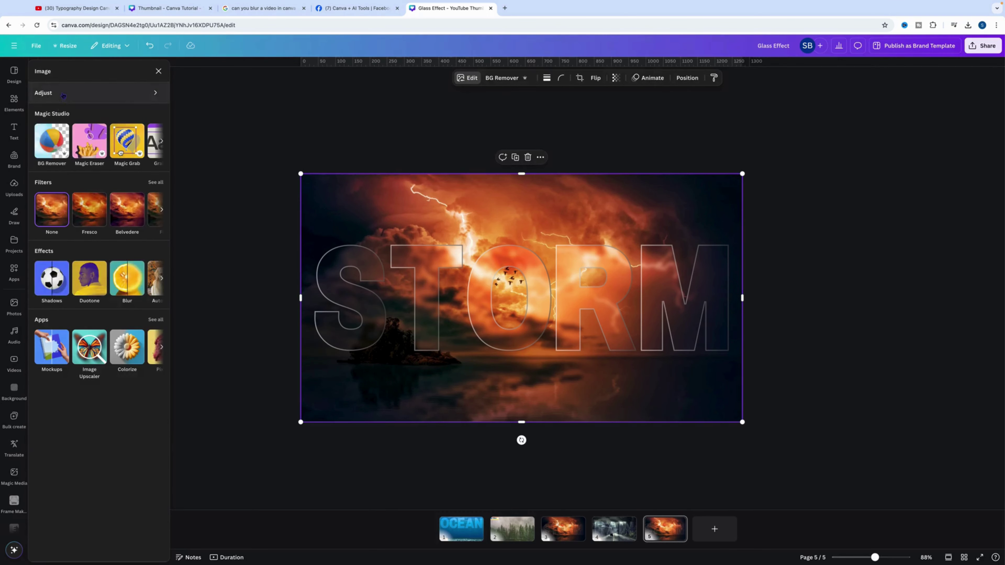
pyautogui.click(152, 92)
pyautogui.click(150, 252)
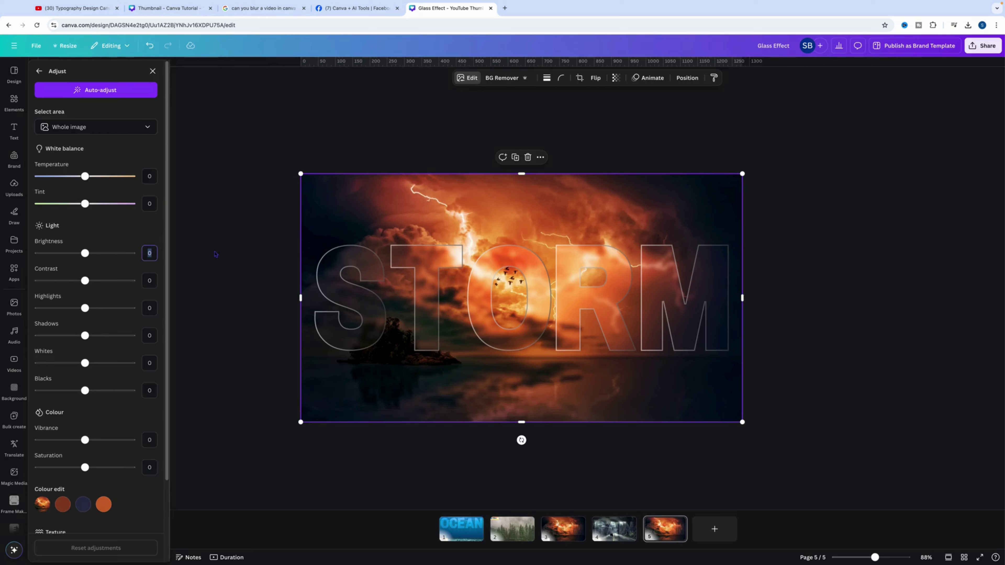
pyautogui.write('-20')
pyautogui.press('Return')
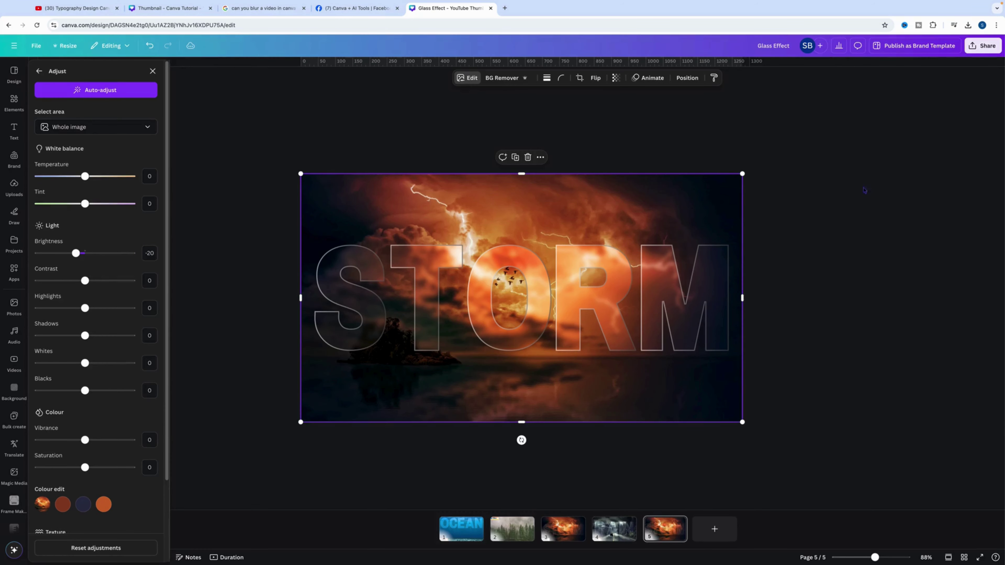
pyautogui.press('Escape')
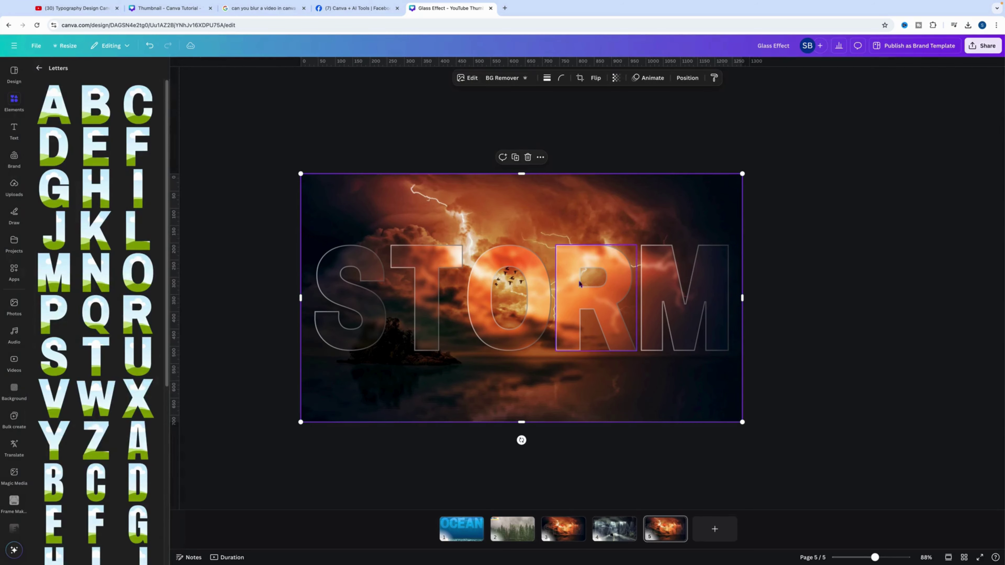